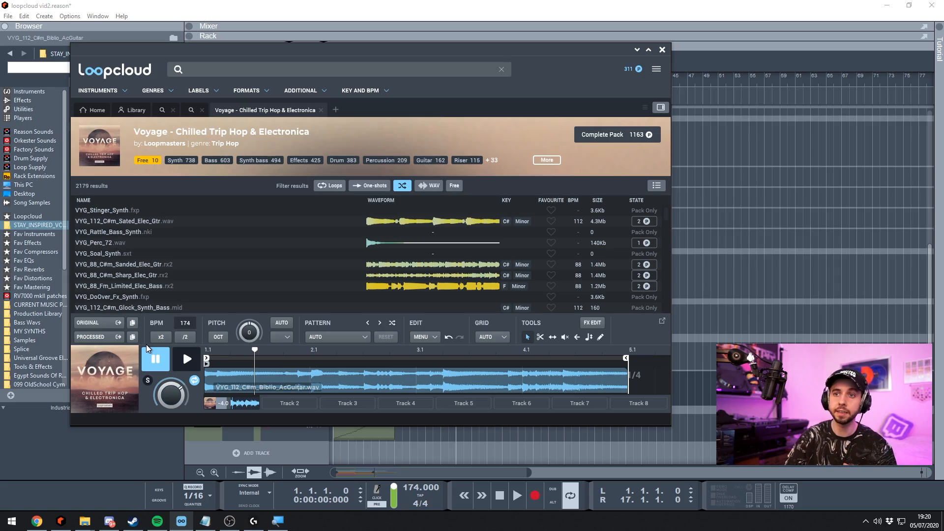
- Switch from Loopcloud to the Reason project and locate the Loopcloud instrument in the rack
{"action": "left_click", "coordinate": [191, 355]}
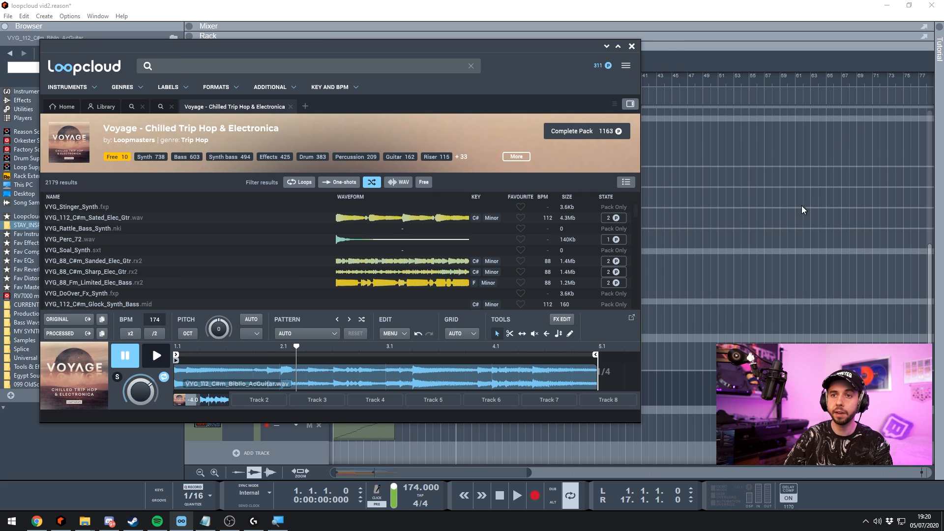
{"action": "left_click", "coordinate": [795, 214]}
{"action": "key", "text": "F6"}
{"action": "scroll", "coordinate": [470, 204], "scroll_direction": "down", "scroll_amount": 2}
{"action": "scroll", "coordinate": [423, 203], "scroll_direction": "up", "scroll_amount": 2}
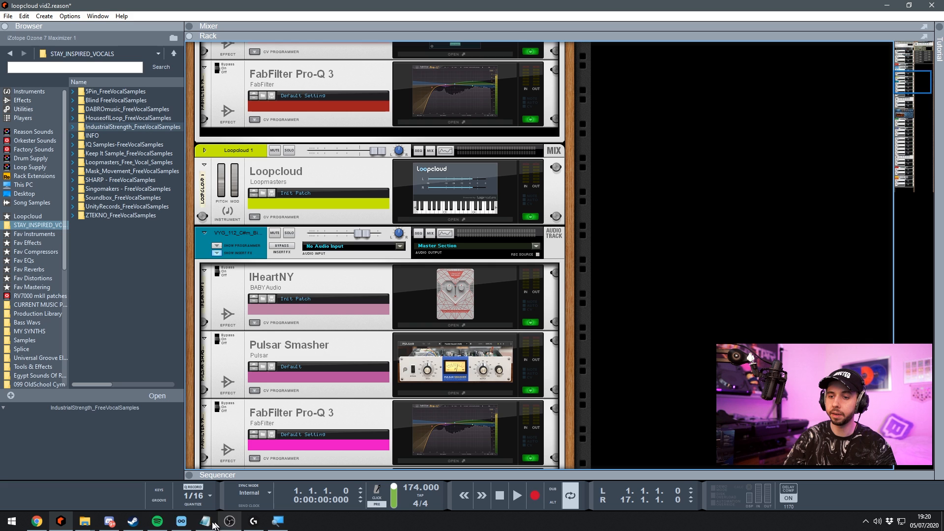
- Bring the Loopcloud window forward and place it beside the Loopcloud device in the rack
{"action": "left_click", "coordinate": [182, 523]}
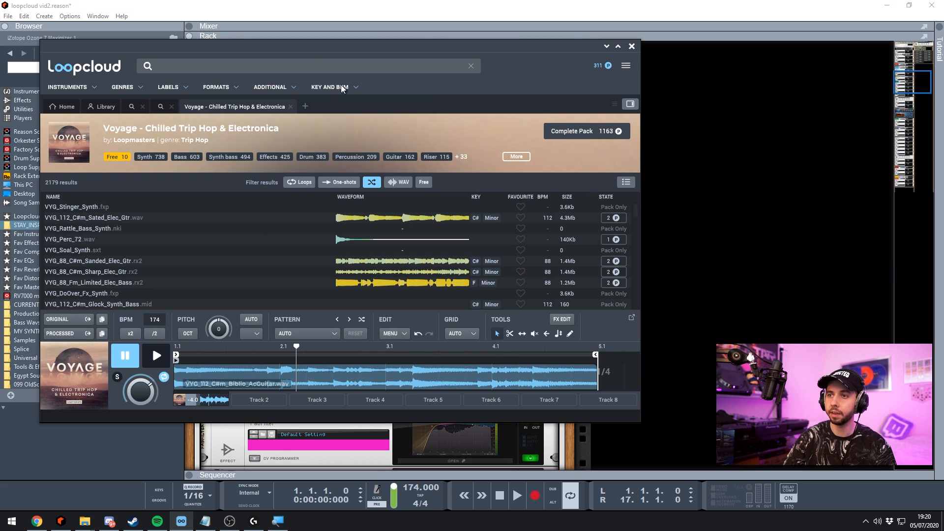
{"action": "left_click_drag", "start_coordinate": [315, 95], "coordinate": [663, 132]}
{"action": "left_click", "coordinate": [544, 376]}
{"action": "mouse_move", "coordinate": [454, 72]}
{"action": "left_mouse_down"}
{"action": "mouse_move", "coordinate": [662, 106]}
{"action": "mouse_move", "coordinate": [646, 133]}
{"action": "mouse_move", "coordinate": [448, 63]}
{"action": "left_mouse_up"}
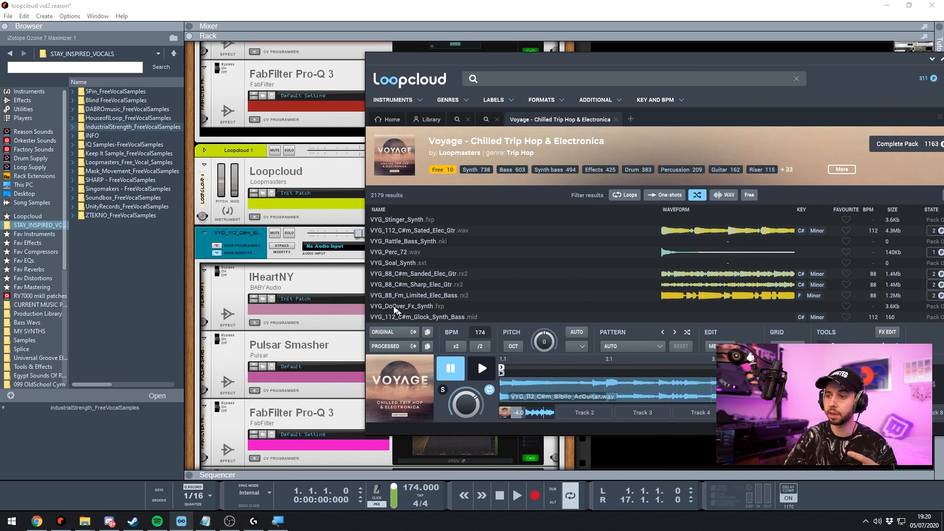
{"action": "left_click_drag", "start_coordinate": [383, 72], "coordinate": [406, 72]}
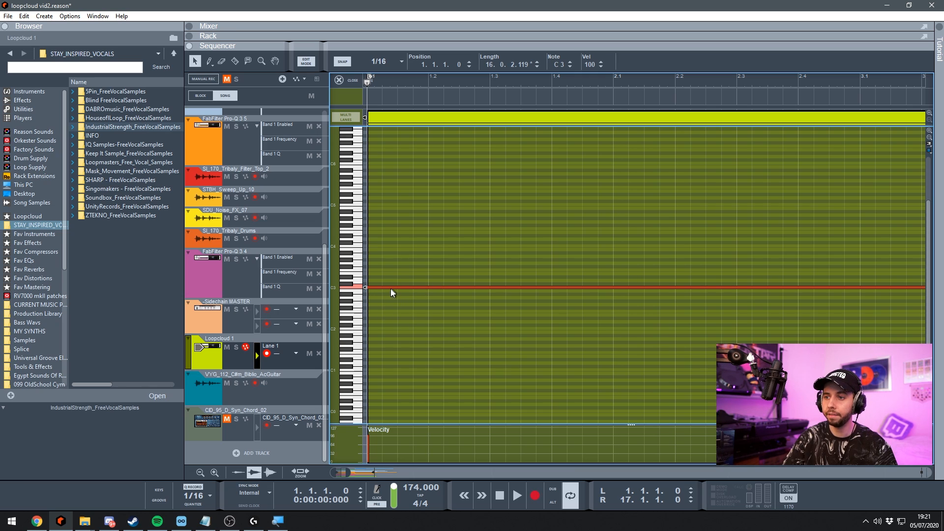
- Inspect the sustained C3 note in the Loopcloud 1 clip and solo the Loopcloud 1 channel in the rack
{"action": "left_click_drag", "start_coordinate": [398, 271], "coordinate": [419, 314]}
{"action": "left_click", "coordinate": [238, 356]}
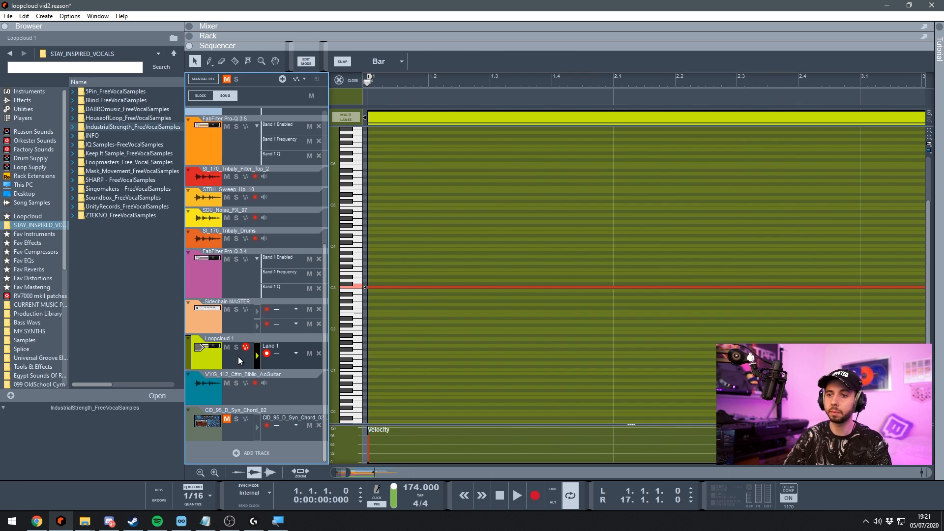
{"action": "key", "text": "F6"}
{"action": "scroll", "coordinate": [326, 77], "scroll_direction": "up", "scroll_amount": 1}
{"action": "left_click", "coordinate": [292, 94]}
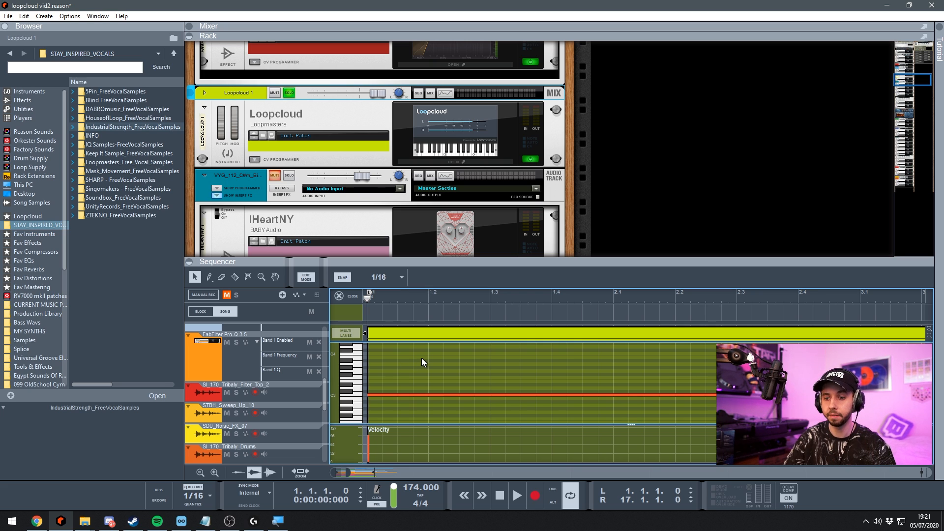
- Start song playback and bring the Loopcloud window into view over the project
{"action": "key", "text": "space"}
{"action": "left_click", "coordinate": [182, 521]}
{"action": "left_click_drag", "start_coordinate": [666, 49], "coordinate": [314, 57]}
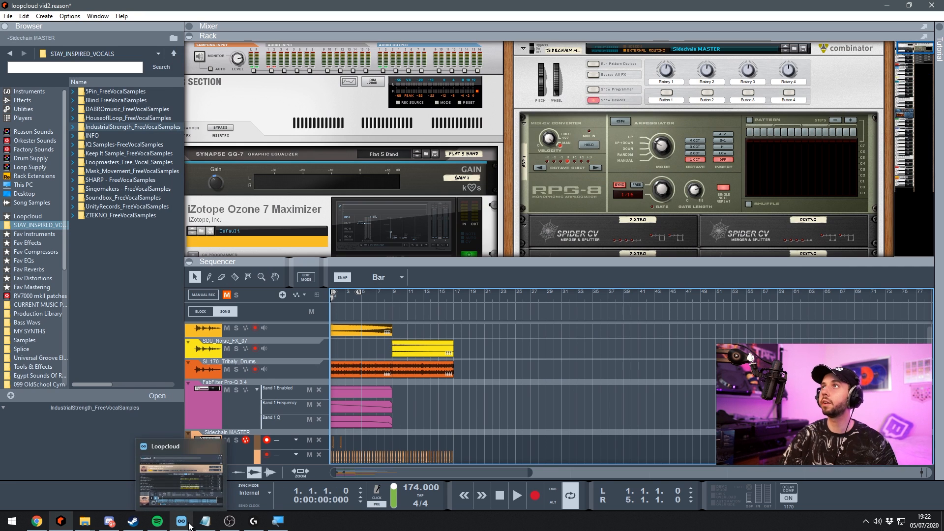
- Play the song in sync with the VYG_88_Fm_Limited_Elec_Bass preview and return to the Loopcloud window
{"action": "left_click", "coordinate": [189, 524]}
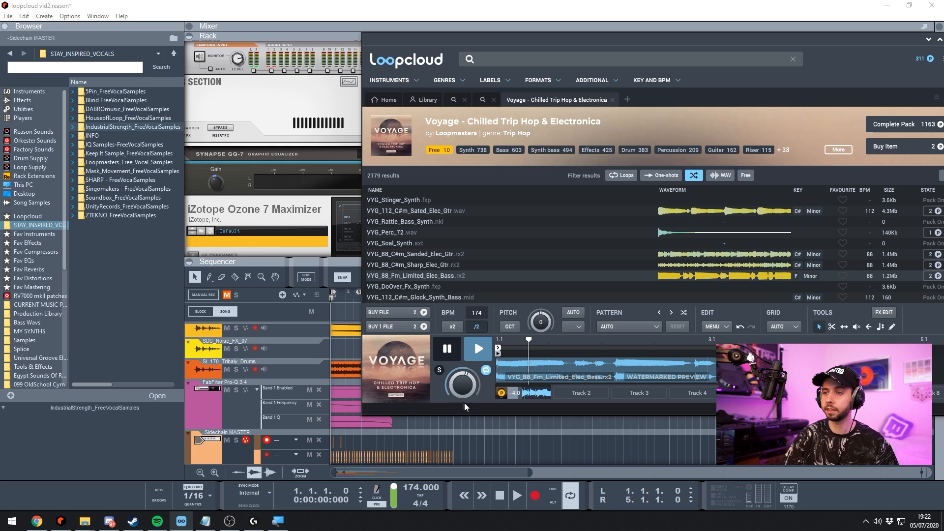
{"action": "left_click", "coordinate": [489, 438]}
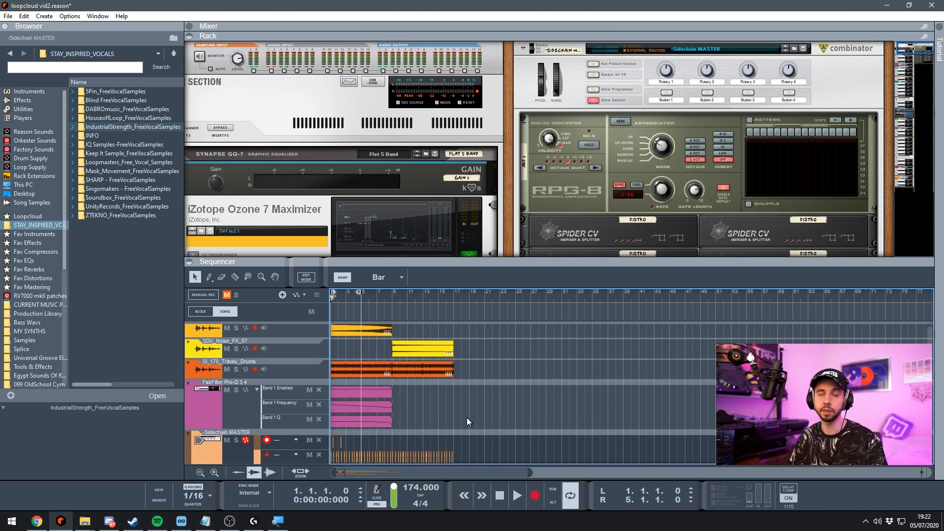
{"action": "key", "text": "space"}
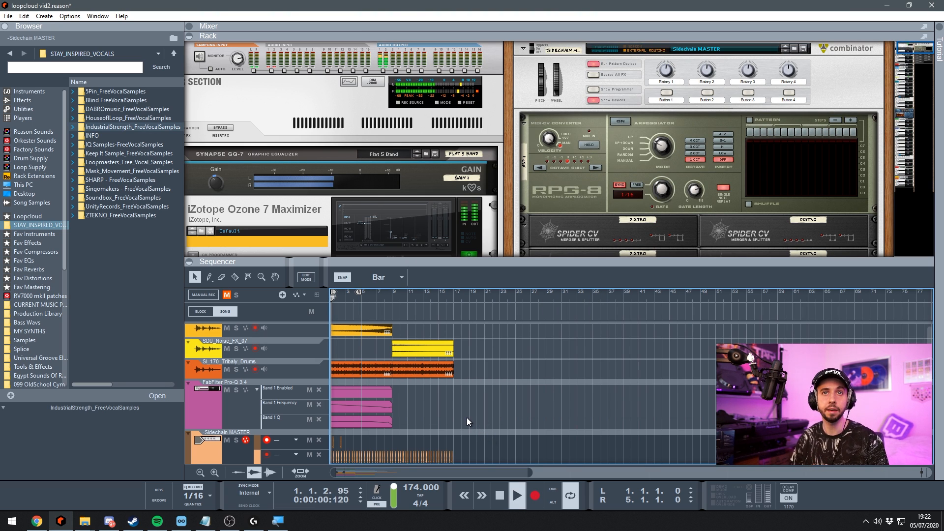
{"action": "left_click", "coordinate": [186, 523]}
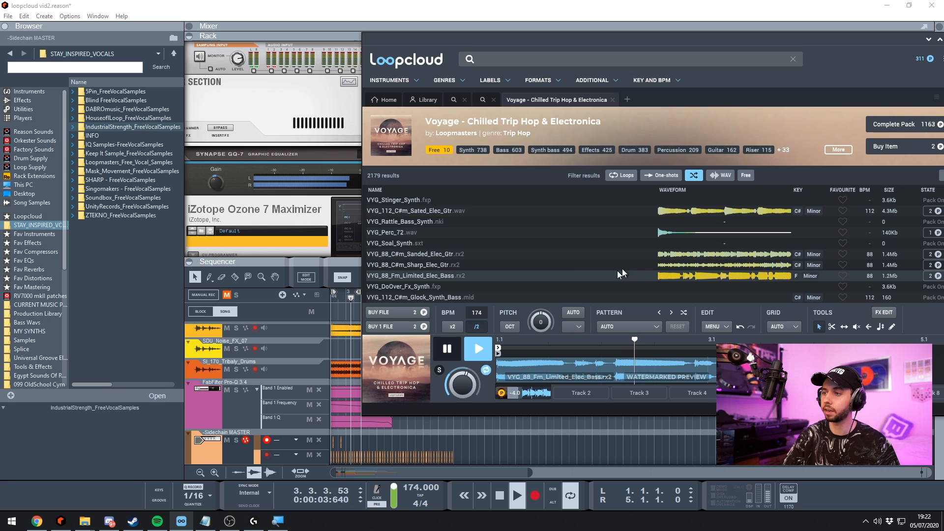
- Audition the Sanded_Elec_Gtr, Sharp_Elec_Gtr and Plastic_Elec_Bass loops from the Voyage pack in time with the song
{"action": "left_click", "coordinate": [496, 252]}
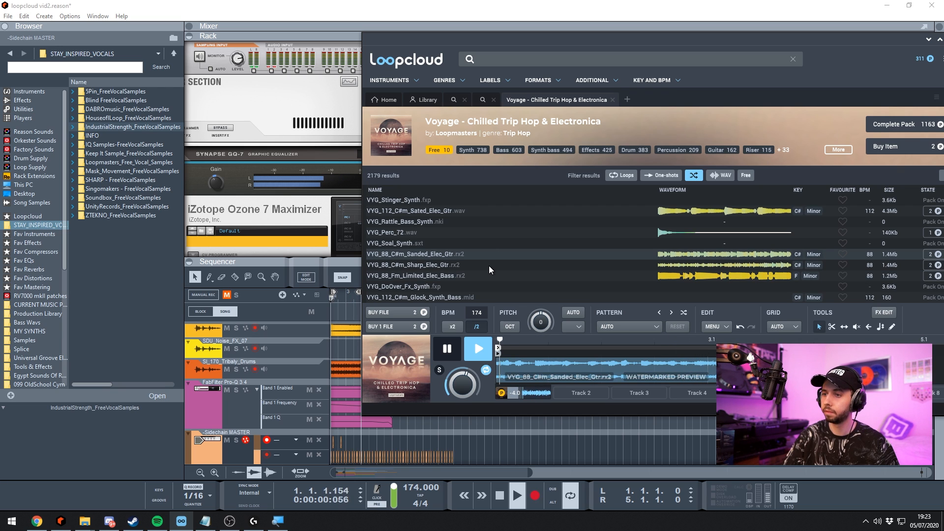
{"action": "left_click", "coordinate": [489, 266]}
{"action": "scroll", "coordinate": [489, 266], "scroll_direction": "down", "scroll_amount": 5}
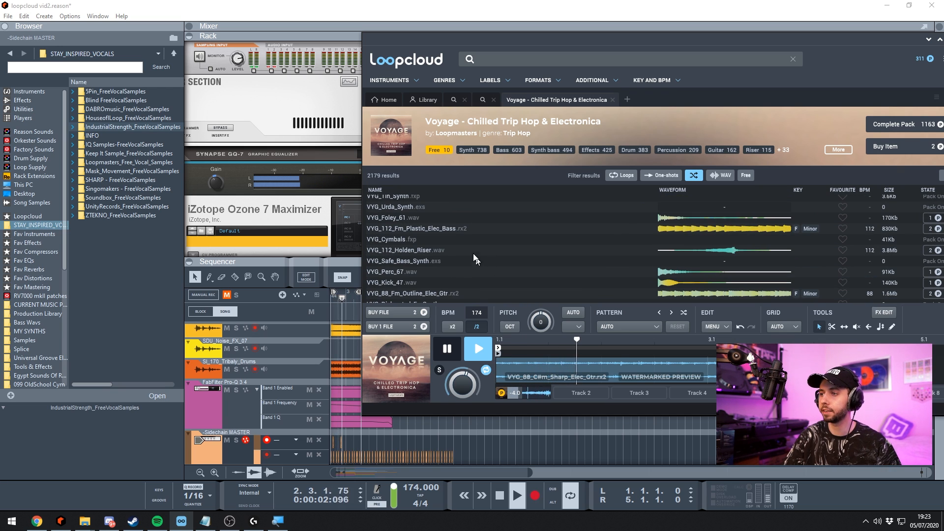
{"action": "left_click", "coordinate": [453, 230]}
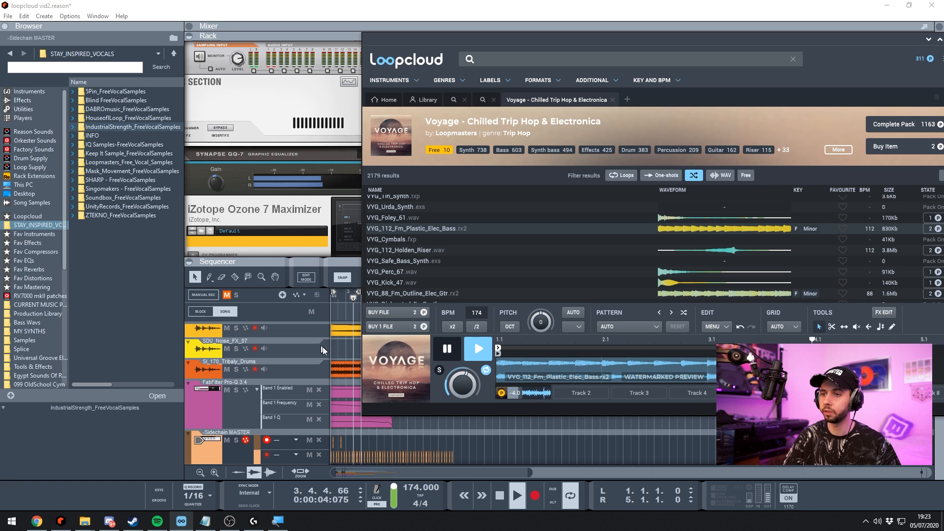
{"action": "scroll", "coordinate": [432, 277], "scroll_direction": "down", "scroll_amount": 2}
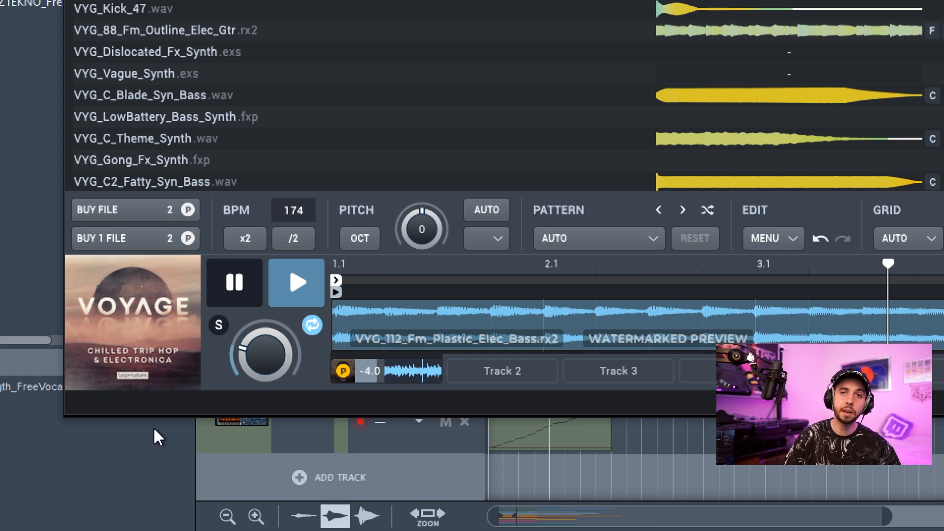
- Move the Loopcloud window aside and extend the song's playback loop to end at bar 17
{"action": "mouse_move", "coordinate": [152, 387]}
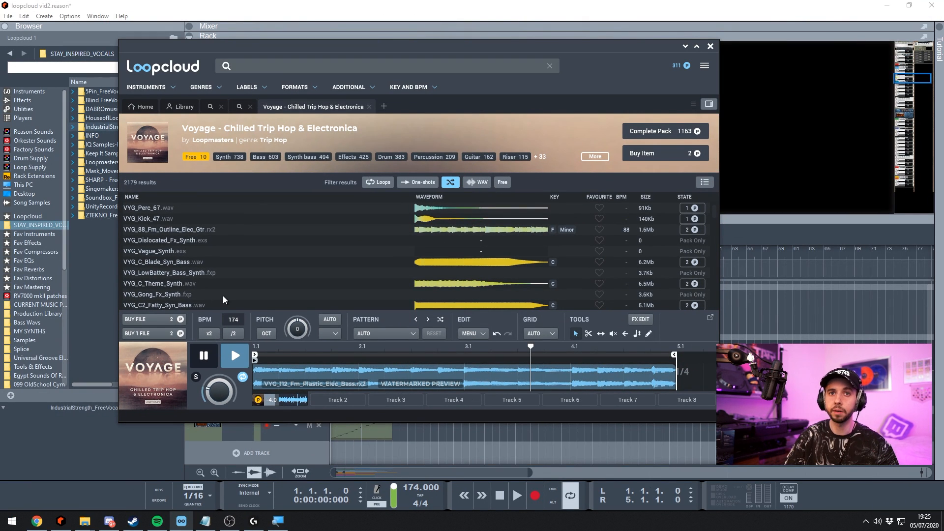
{"action": "left_click_drag", "start_coordinate": [221, 57], "coordinate": [608, 75]}
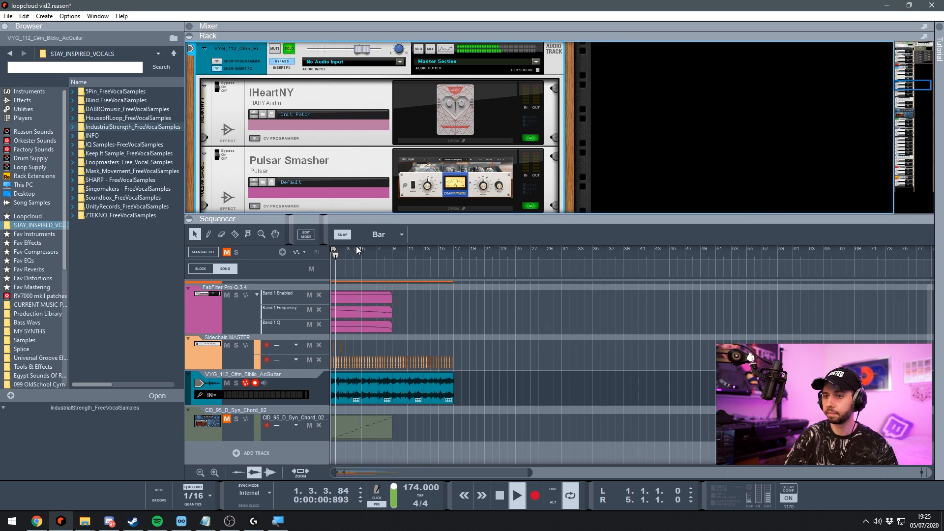
{"action": "left_click_drag", "start_coordinate": [359, 249], "coordinate": [451, 249]}
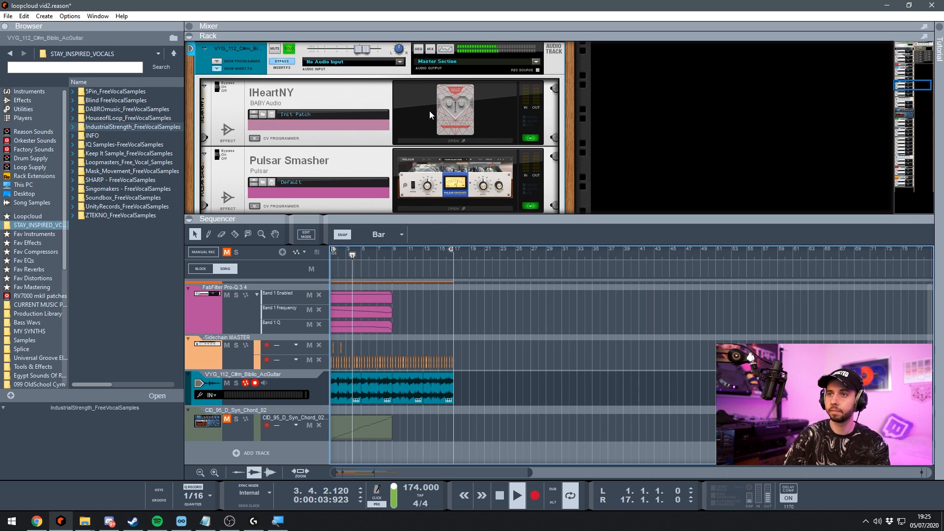
- Open the IHeartNY compressor on the acoustic guitar track and compare the playing loop with the effect off and on
{"action": "left_click", "coordinate": [429, 112]}
{"action": "left_click_drag", "start_coordinate": [156, 31], "coordinate": [589, 120]}
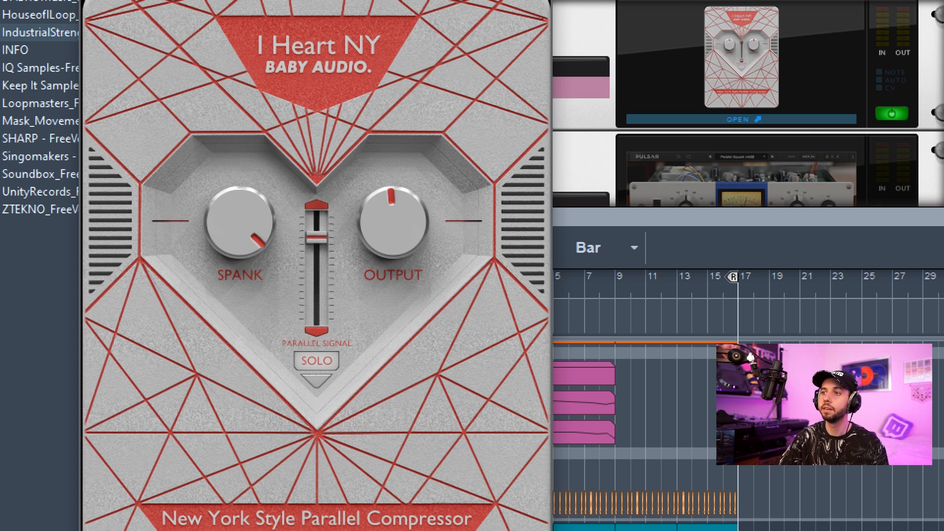
{"action": "left_click", "coordinate": [891, 112]}
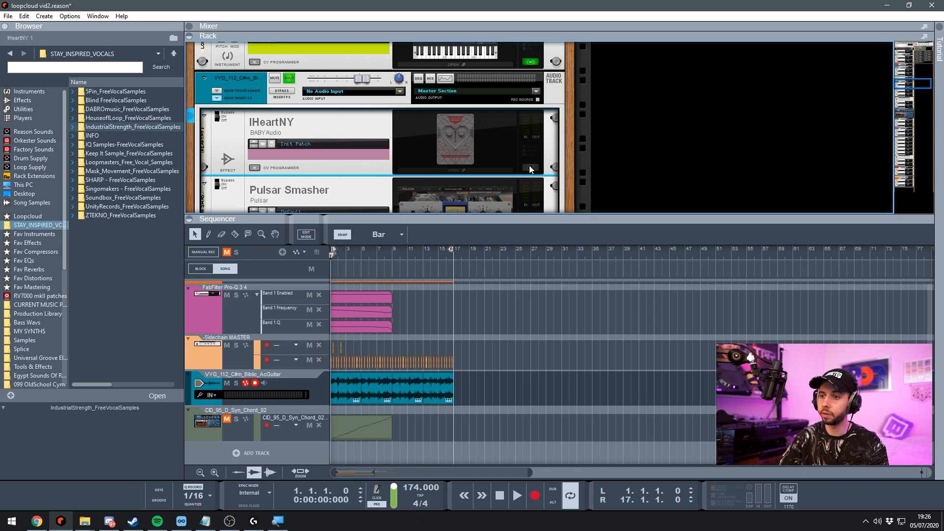
{"action": "key", "text": "space"}
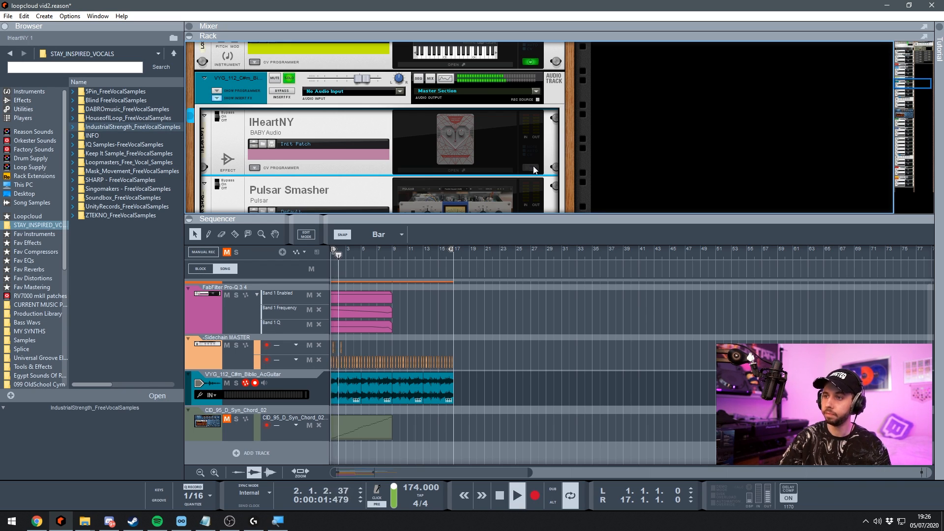
{"action": "left_click", "coordinate": [535, 168]}
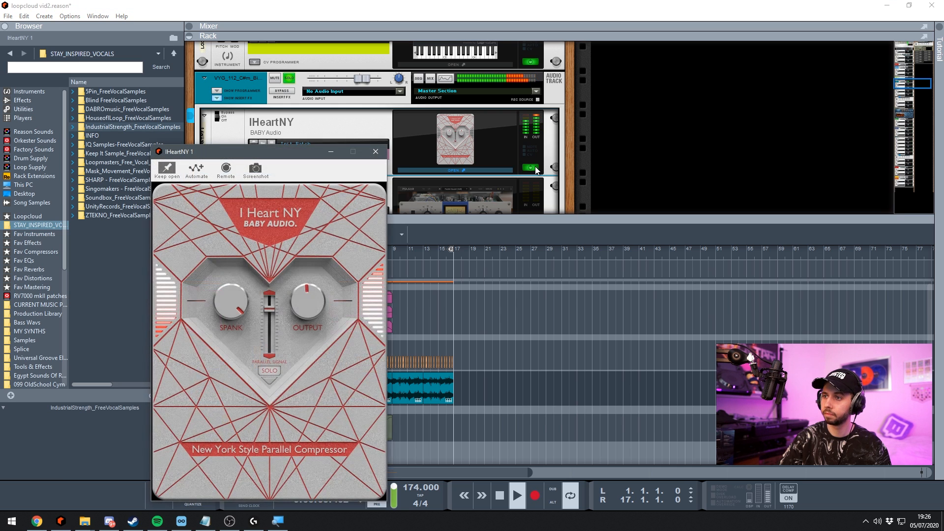
- Adjust IHeartNY's parallel signal fader down and back up while the guitar plays, and close the plug-in
{"action": "left_click_drag", "start_coordinate": [236, 151], "coordinate": [596, 64]}
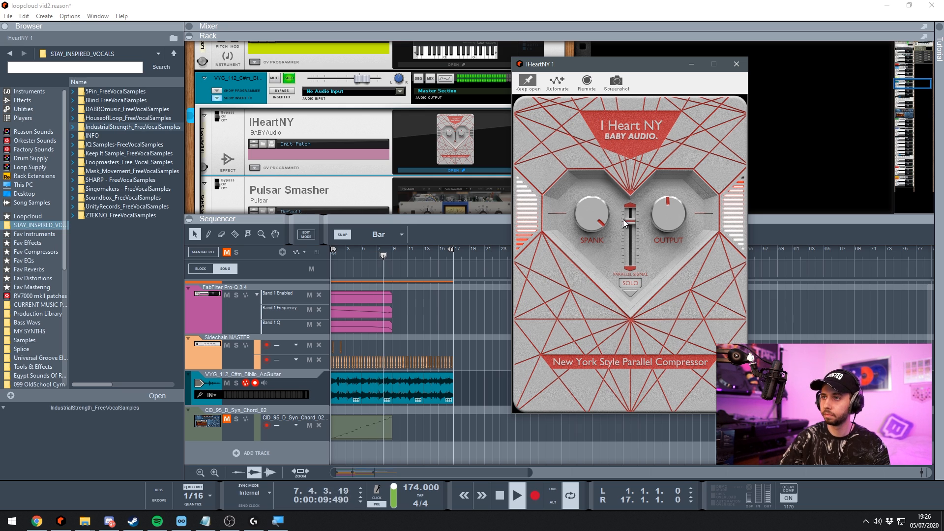
{"action": "left_click_drag", "start_coordinate": [625, 223], "coordinate": [629, 263]}
{"action": "left_click_drag", "start_coordinate": [603, 349], "coordinate": [632, 238]}
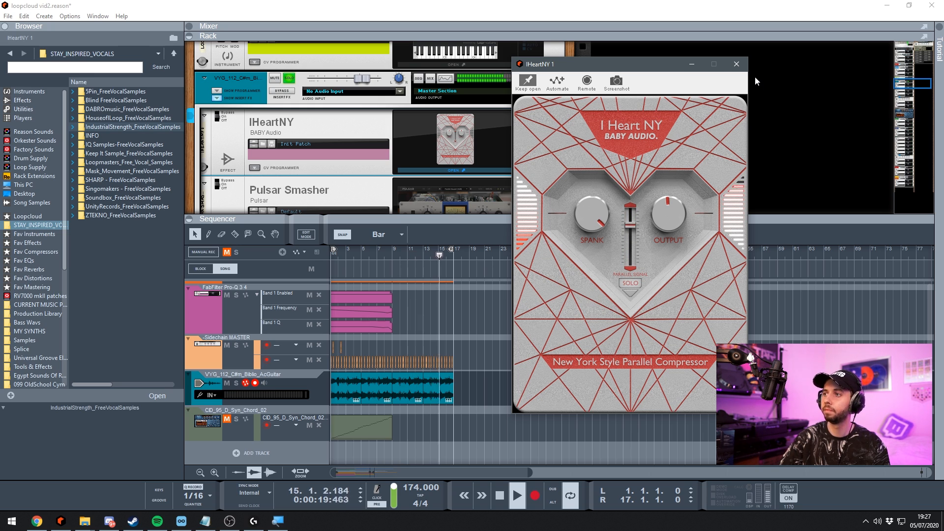
{"action": "left_click", "coordinate": [739, 66]}
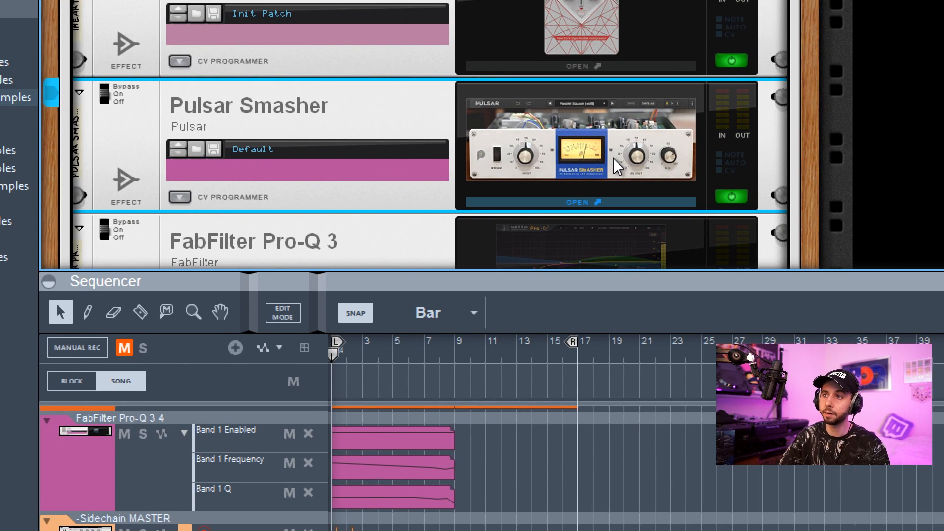
- Open Pulsar Smasher, check its Parallel Squash compression during guitar playback, and close the plug-in
{"action": "left_click", "coordinate": [613, 158]}
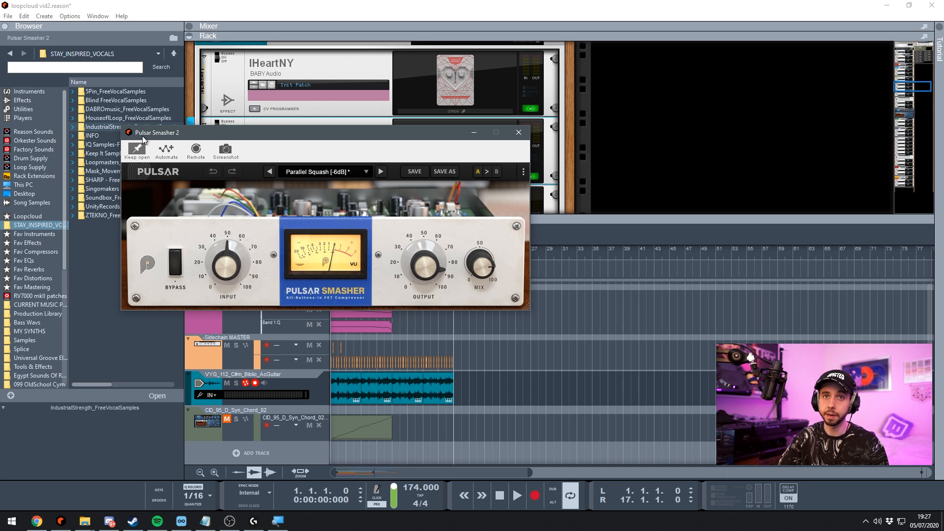
{"action": "left_click_drag", "start_coordinate": [161, 135], "coordinate": [349, 122]}
{"action": "key", "text": "space"}
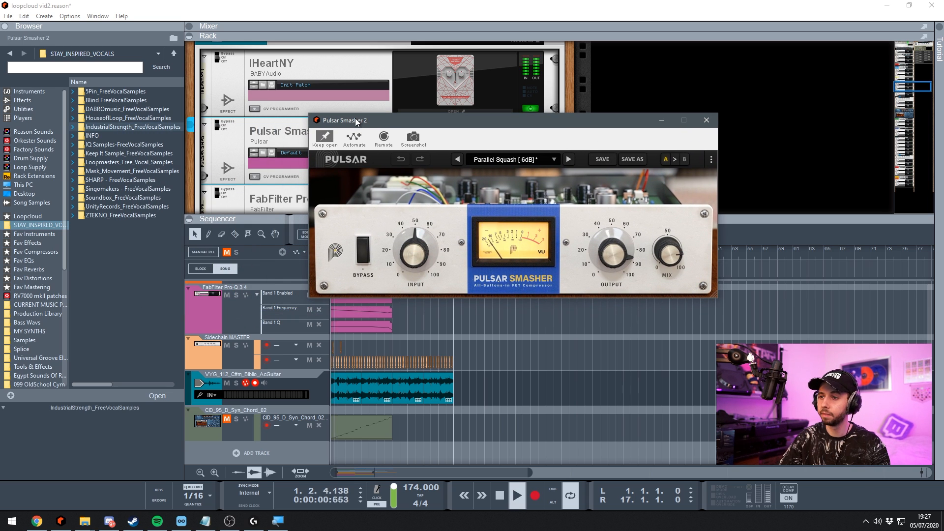
{"action": "key", "text": "space"}
{"action": "left_click", "coordinate": [707, 120]}
- Examine the low-mid cut and upper-mid boost in the guitar's FabFilter Pro-Q 3, close it, and listen to the loop
{"action": "scroll", "coordinate": [527, 149], "scroll_direction": "down", "scroll_amount": 2}
{"action": "left_click", "coordinate": [489, 137]}
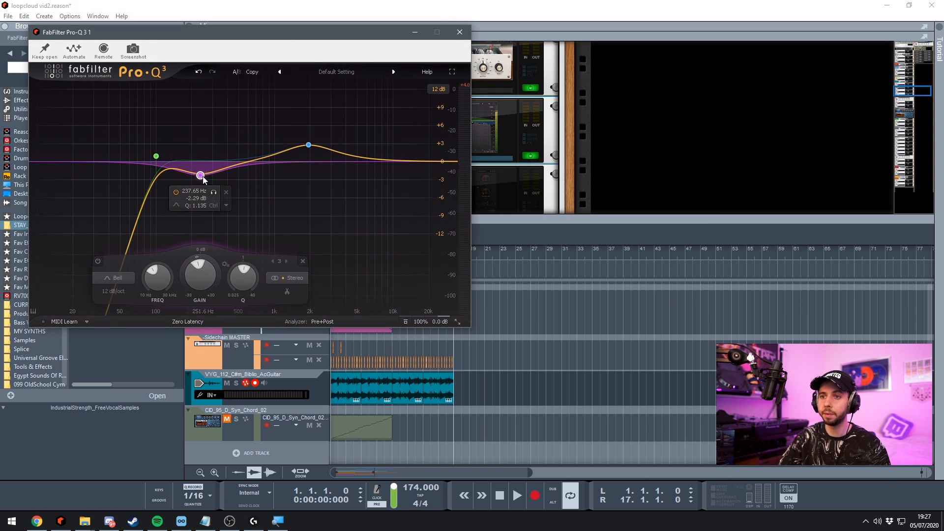
{"action": "left_click_drag", "start_coordinate": [215, 173], "coordinate": [296, 151]}
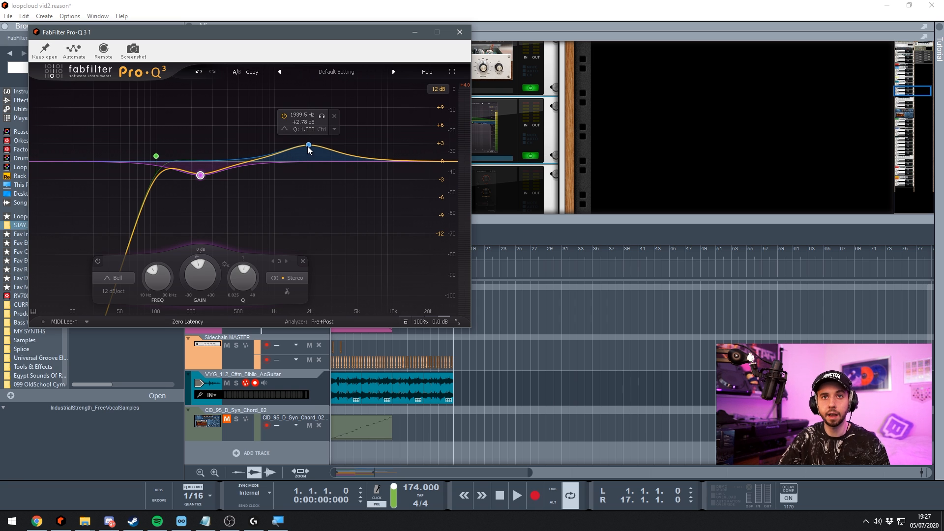
{"action": "left_click", "coordinate": [459, 32]}
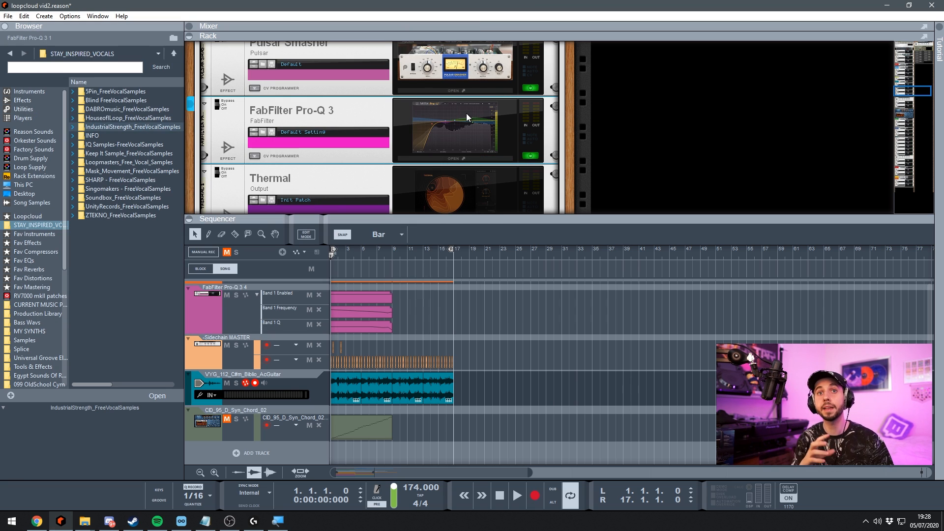
{"action": "key", "text": "space"}
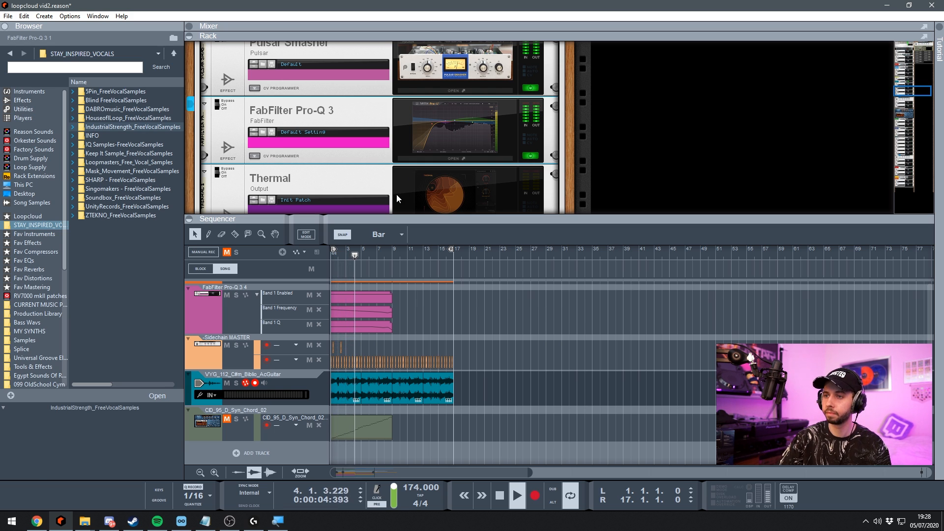
{"action": "key", "text": "space"}
- Open the guitar track's Thermal distortion and listen to its Miracle Tone preset during playback
{"action": "left_click", "coordinate": [424, 175]}
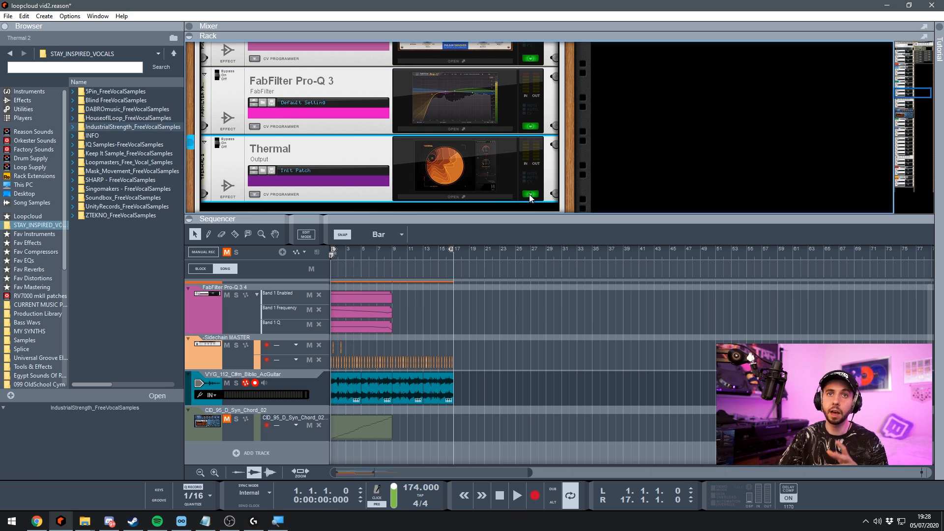
{"action": "left_click", "coordinate": [491, 190]}
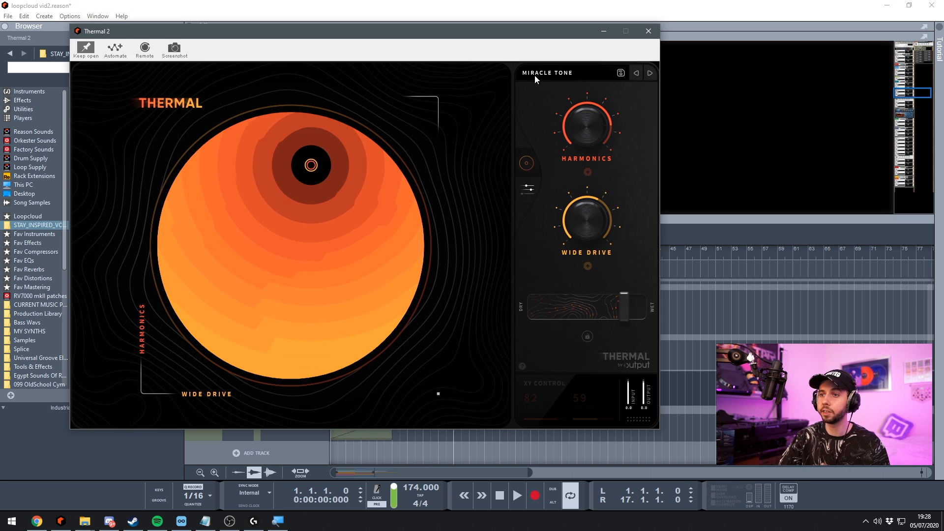
{"action": "mouse_move", "coordinate": [403, 32]}
{"action": "left_mouse_down"}
{"action": "mouse_move", "coordinate": [606, 19]}
{"action": "mouse_move", "coordinate": [489, 25]}
{"action": "mouse_move", "coordinate": [657, 29]}
{"action": "mouse_move", "coordinate": [417, 23]}
{"action": "left_mouse_up"}
{"action": "key", "text": "space"}
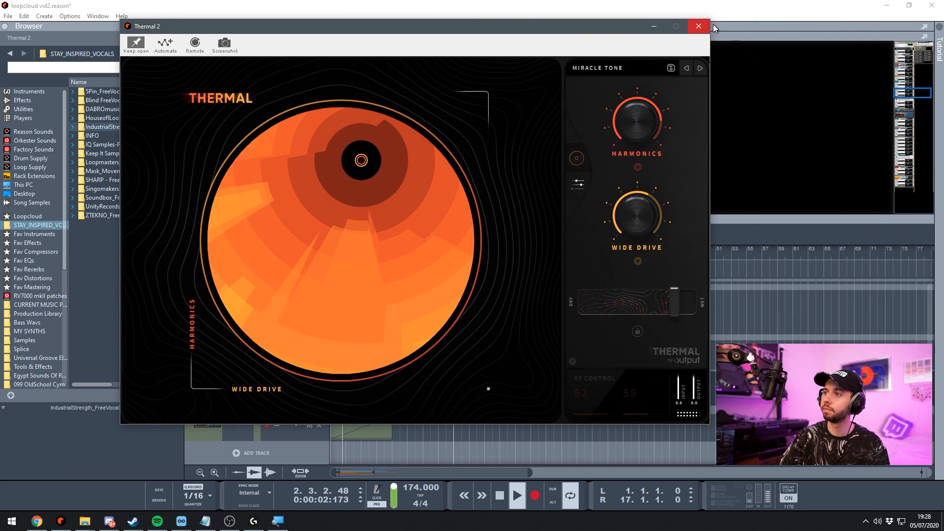
- Close Thermal and compare the guitar loop with its insert effects bypassed and re-enabled during playback
{"action": "left_click", "coordinate": [706, 27]}
{"action": "scroll", "coordinate": [551, 122], "scroll_direction": "up", "scroll_amount": 3}
{"action": "key", "text": "space"}
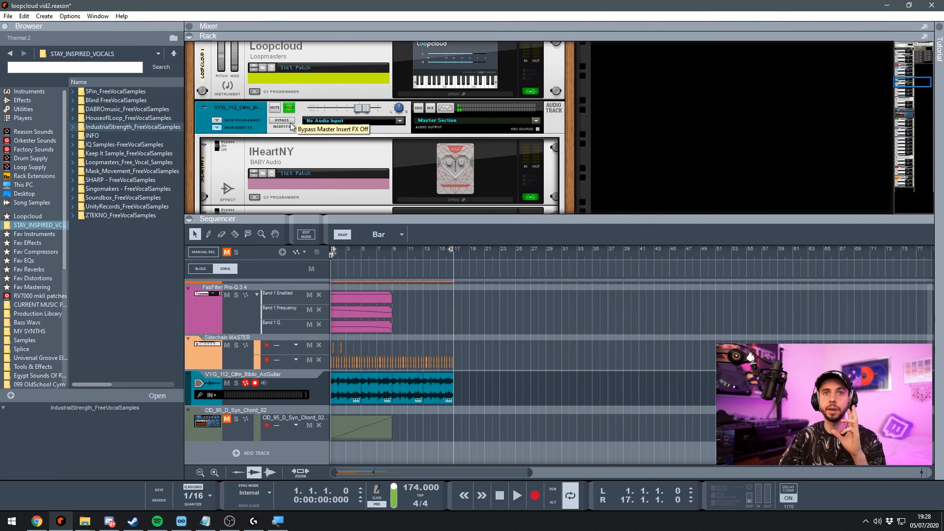
{"action": "left_click", "coordinate": [287, 123]}
{"action": "key", "text": "space"}
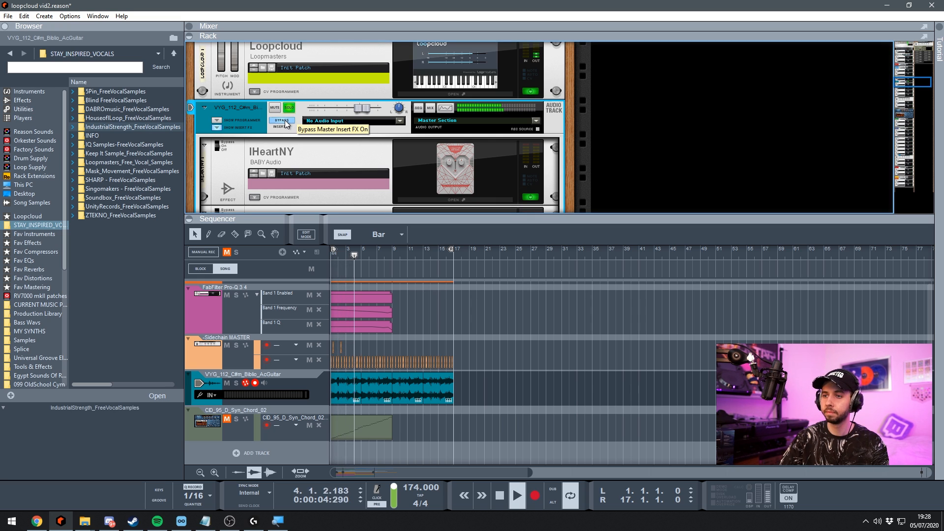
{"action": "left_click", "coordinate": [285, 122]}
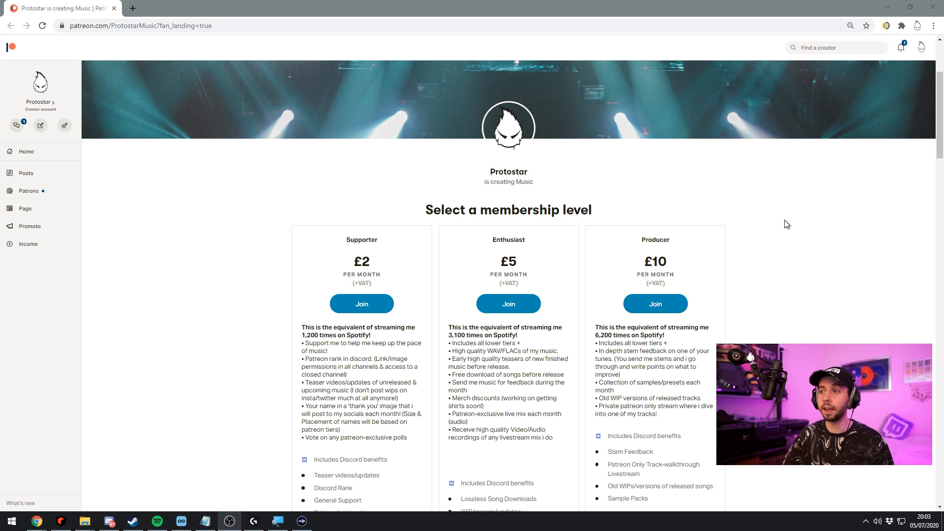
- Switch to the creator's Patreon page in the browser and review the membership levels and their benefits
{"action": "scroll", "coordinate": [775, 218], "scroll_direction": "down", "scroll_amount": 3}
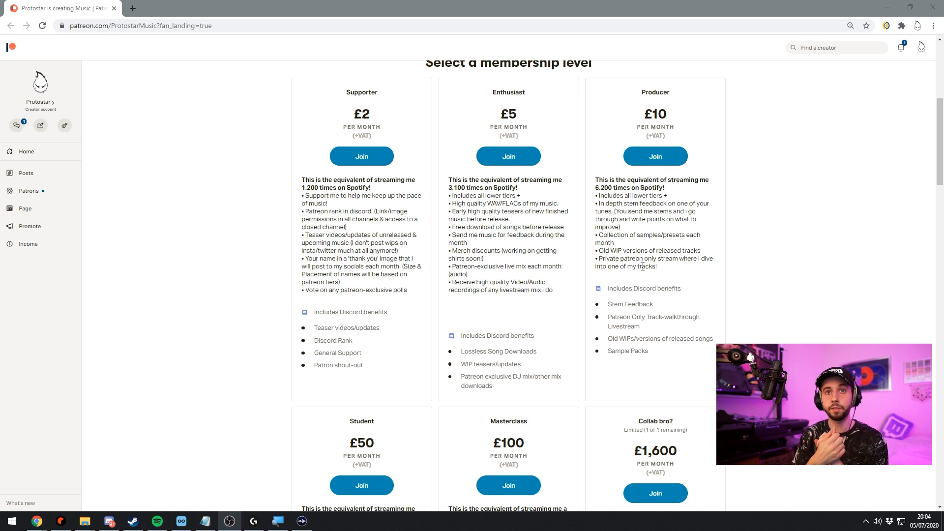
{"action": "scroll", "coordinate": [364, 241], "scroll_direction": "down", "scroll_amount": 4}
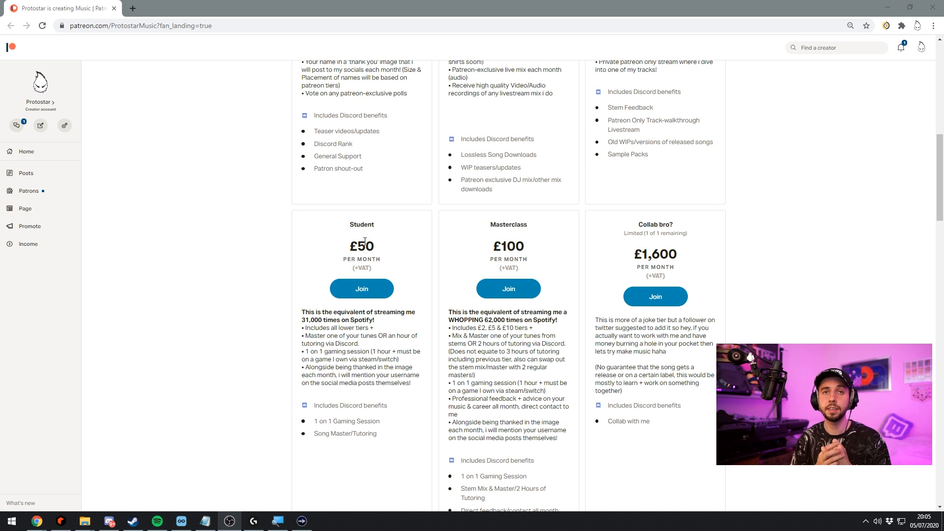
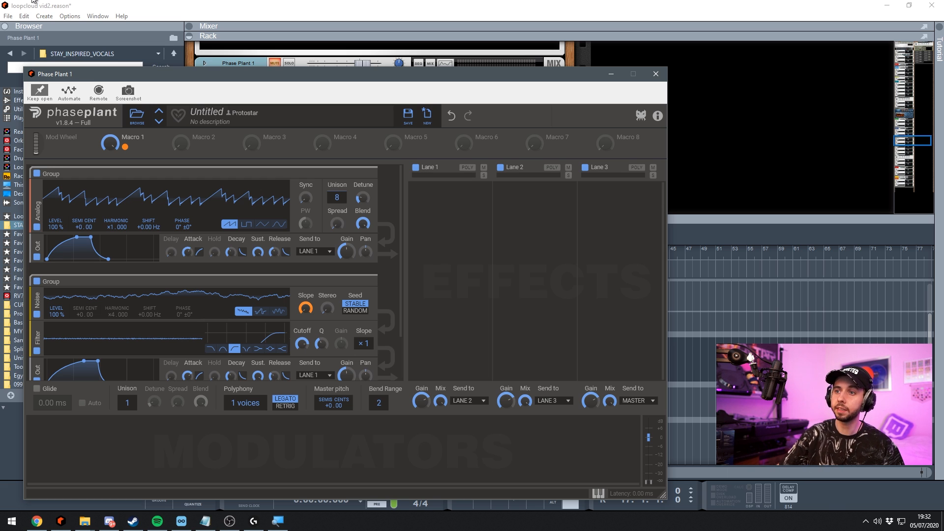
- Examine Phase Plant's analog and noise generator groups and listen to the patch without its effects
{"action": "left_click_drag", "start_coordinate": [197, 73], "coordinate": [433, 22]}
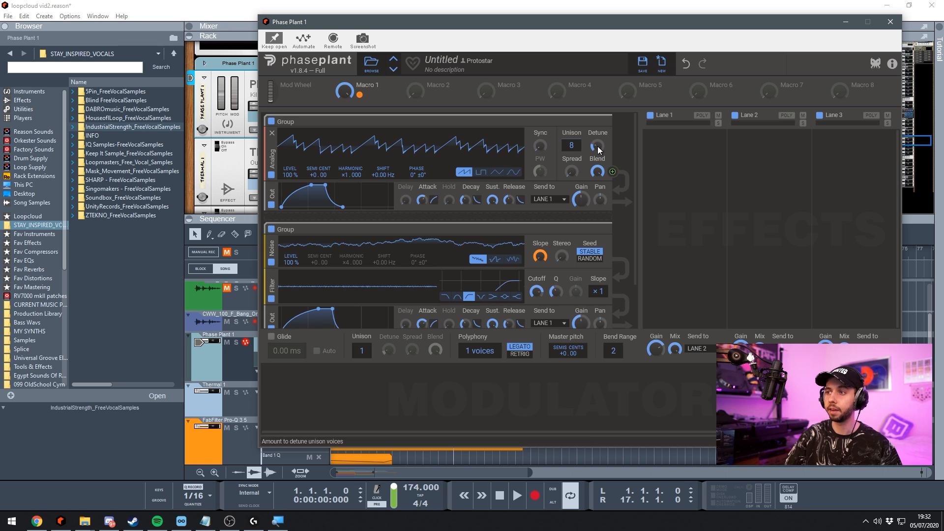
{"action": "scroll", "coordinate": [617, 214], "scroll_direction": "down", "scroll_amount": 2}
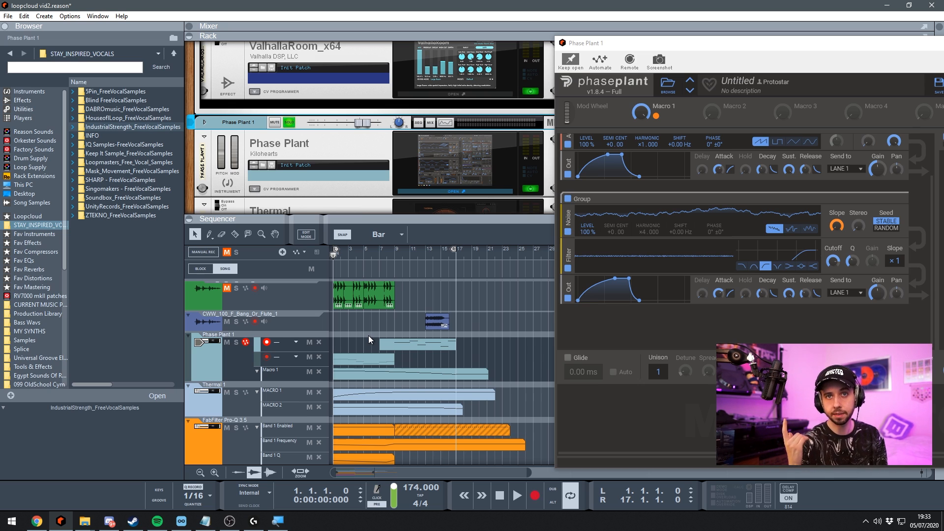
{"action": "key", "text": "space"}
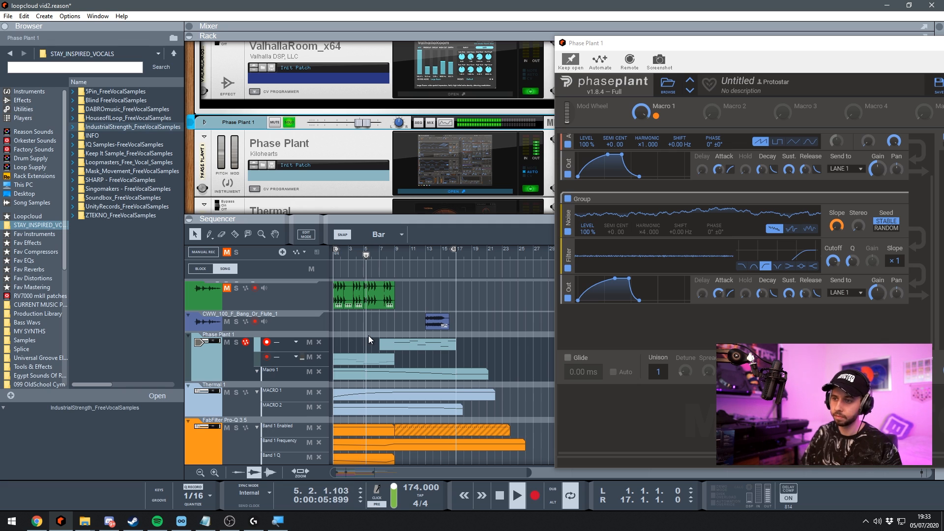
{"action": "left_click_drag", "start_coordinate": [662, 44], "coordinate": [480, 31]}
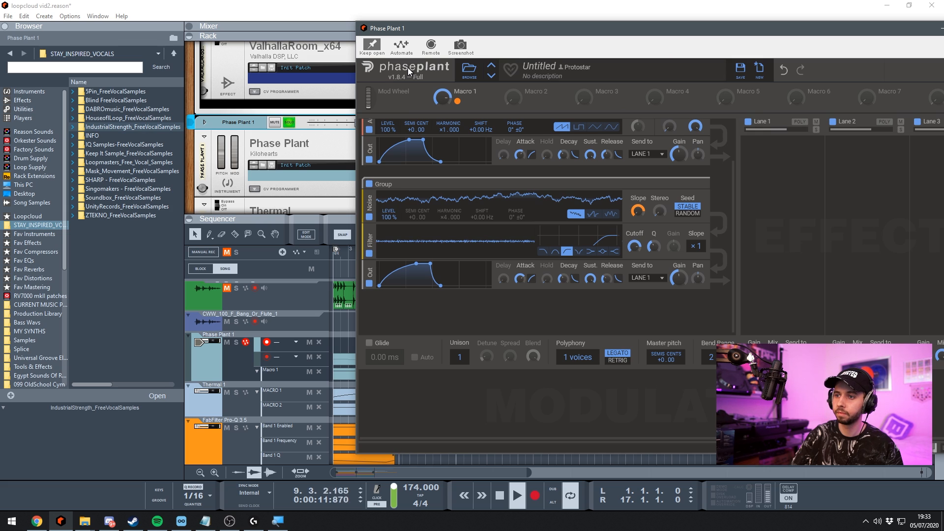
{"action": "left_click_drag", "start_coordinate": [459, 43], "coordinate": [542, 29]}
{"action": "key", "text": "space"}
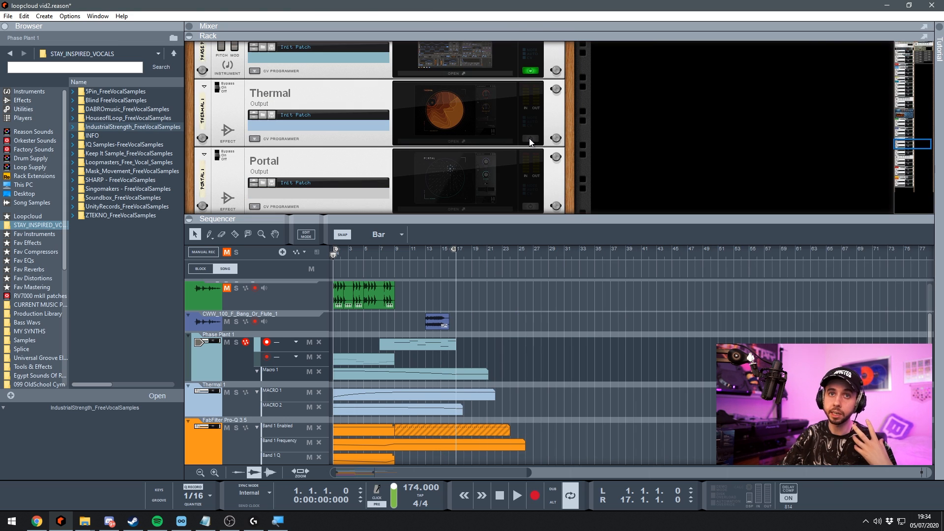
- Enable Thermal in the Phase Plant effects chain and listen to the distorted synth
{"action": "left_click", "coordinate": [530, 139]}
{"action": "key", "text": "space"}
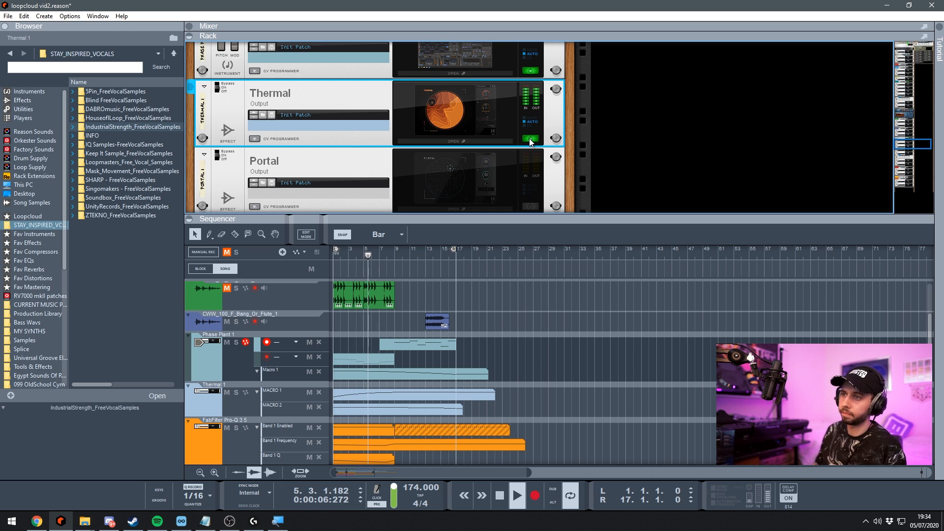
{"action": "scroll", "coordinate": [471, 153], "scroll_direction": "down", "scroll_amount": 1}
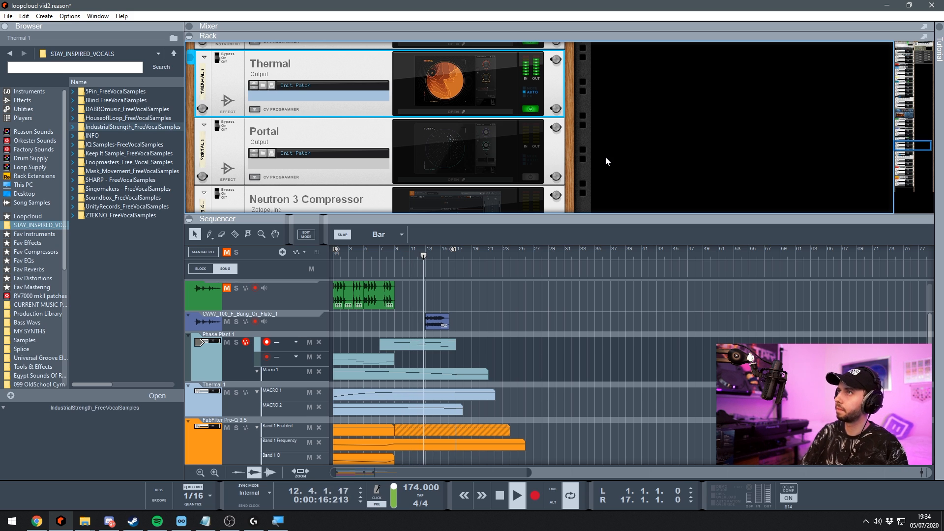
{"action": "scroll", "coordinate": [606, 157], "scroll_direction": "up", "scroll_amount": 2}
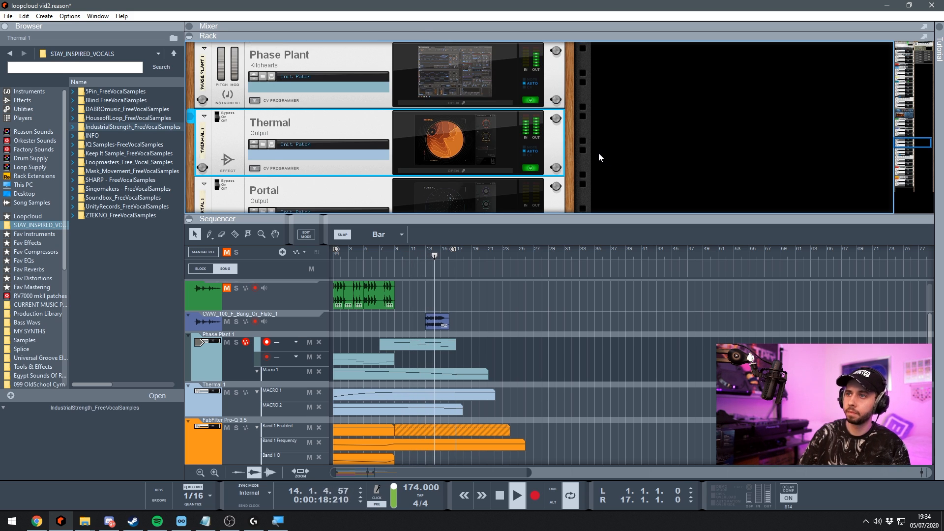
{"action": "scroll", "coordinate": [598, 153], "scroll_direction": "down", "scroll_amount": 3}
{"action": "scroll", "coordinate": [598, 153], "scroll_direction": "up", "scroll_amount": 2}
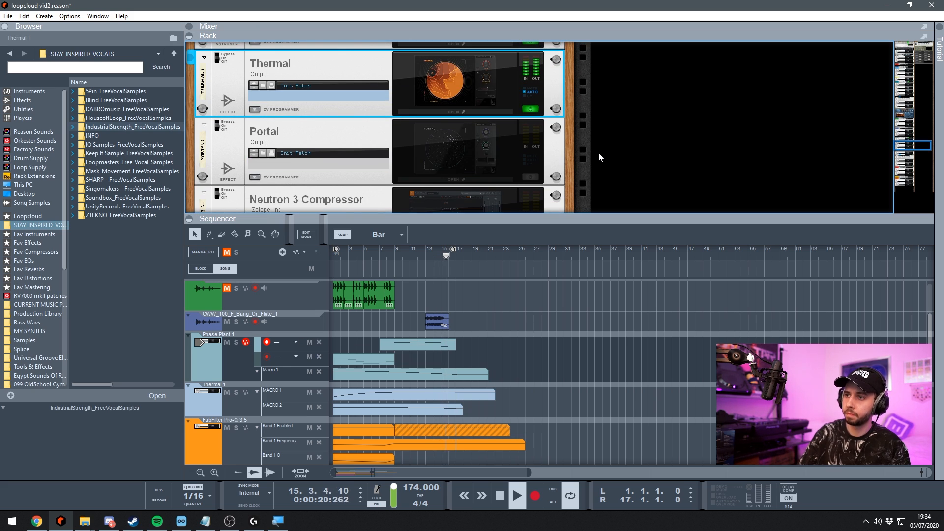
{"action": "key", "text": "space"}
- Enable Portal after Thermal in the Phase Plant chain and listen to its effect
{"action": "left_click", "coordinate": [532, 175]}
{"action": "key", "text": "space"}
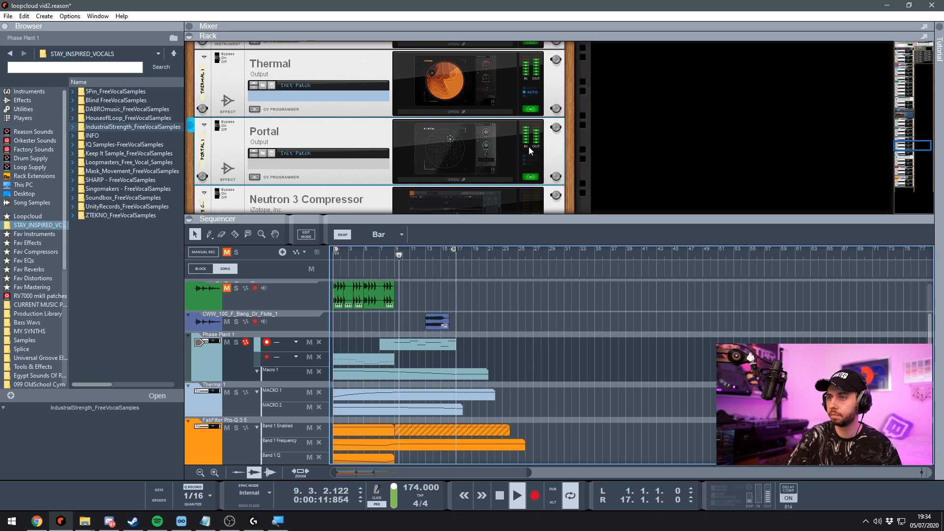
{"action": "scroll", "coordinate": [529, 146], "scroll_direction": "down", "scroll_amount": 3}
{"action": "scroll", "coordinate": [531, 144], "scroll_direction": "down", "scroll_amount": 2}
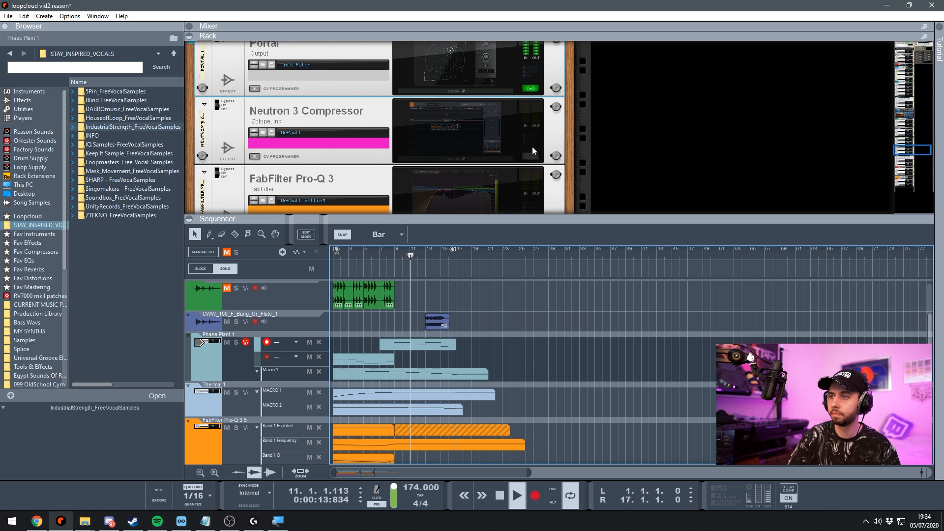
{"action": "key", "text": "space"}
- Enable Neutron 3 Compressor and FabFilter Pro-Q 3 in the Phase Plant chain and listen to the full sound
{"action": "scroll", "coordinate": [534, 113], "scroll_direction": "down", "scroll_amount": 3}
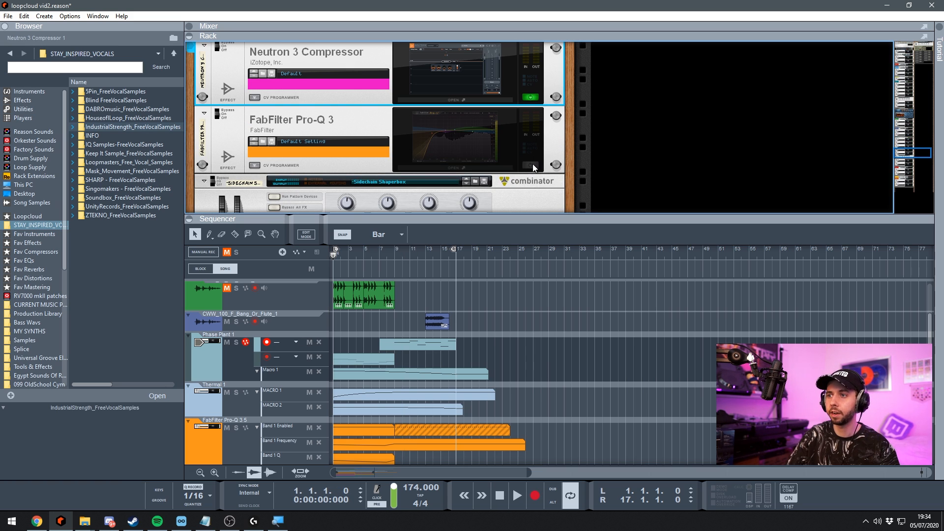
{"action": "left_click", "coordinate": [533, 164]}
{"action": "key", "text": "space"}
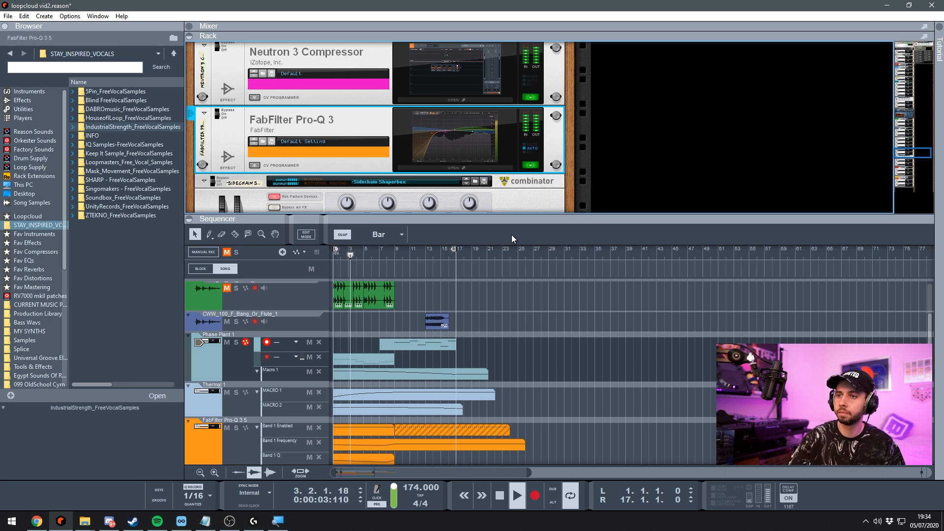
{"action": "scroll", "coordinate": [578, 150], "scroll_direction": "down", "scroll_amount": 2}
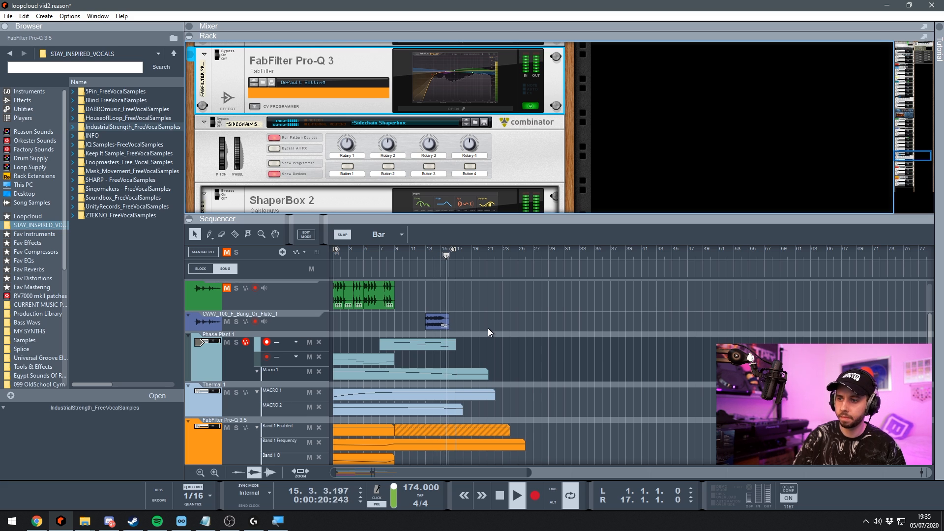
{"action": "key", "text": "space"}
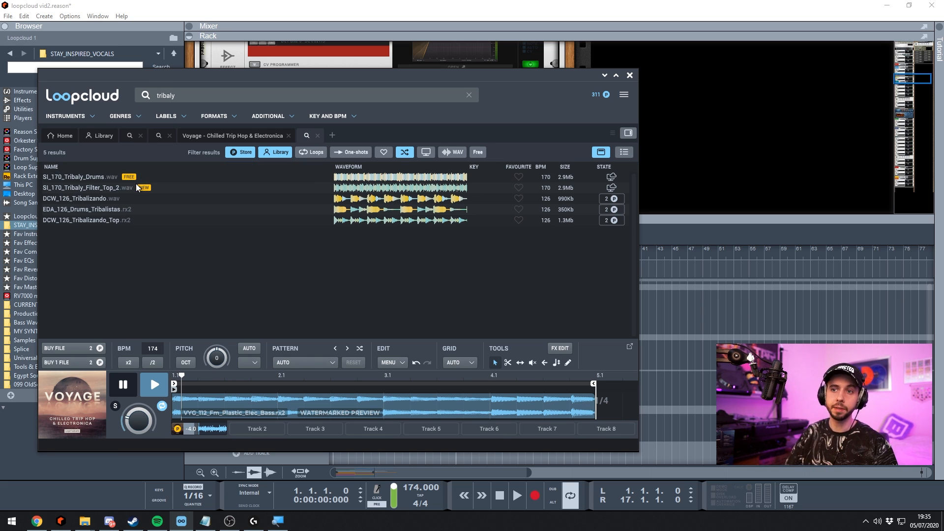
- Load SI_170_Tribaly_Filter_Top_2 from the Loopcloud results and preview it in sync with the song
{"action": "left_click", "coordinate": [169, 186]}
{"action": "left_click_drag", "start_coordinate": [112, 73], "coordinate": [183, 36]}
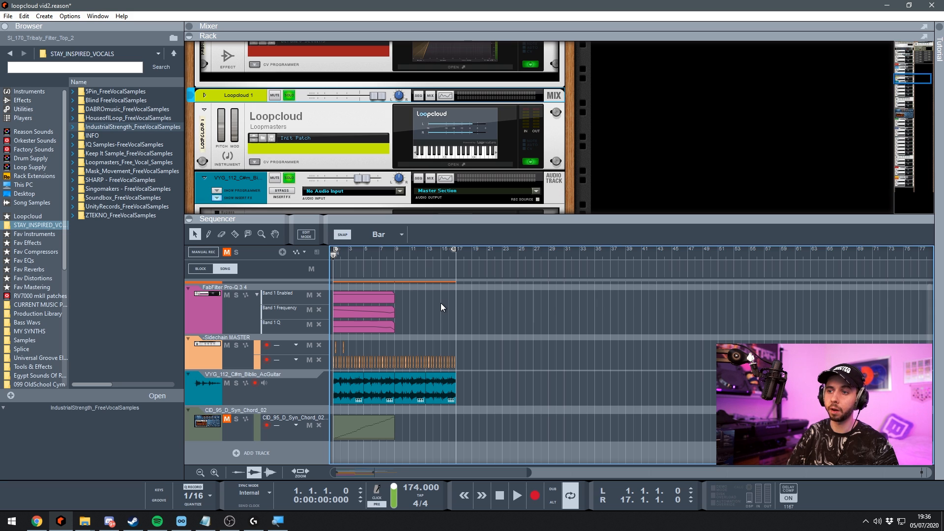
{"action": "key", "text": "space"}
{"action": "left_click", "coordinate": [182, 522]}
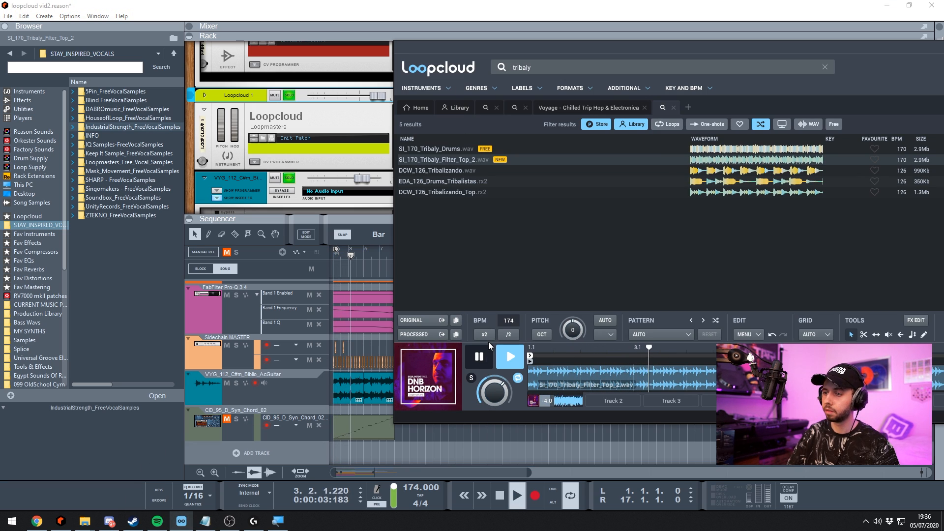
{"action": "left_click_drag", "start_coordinate": [623, 43], "coordinate": [350, 50]}
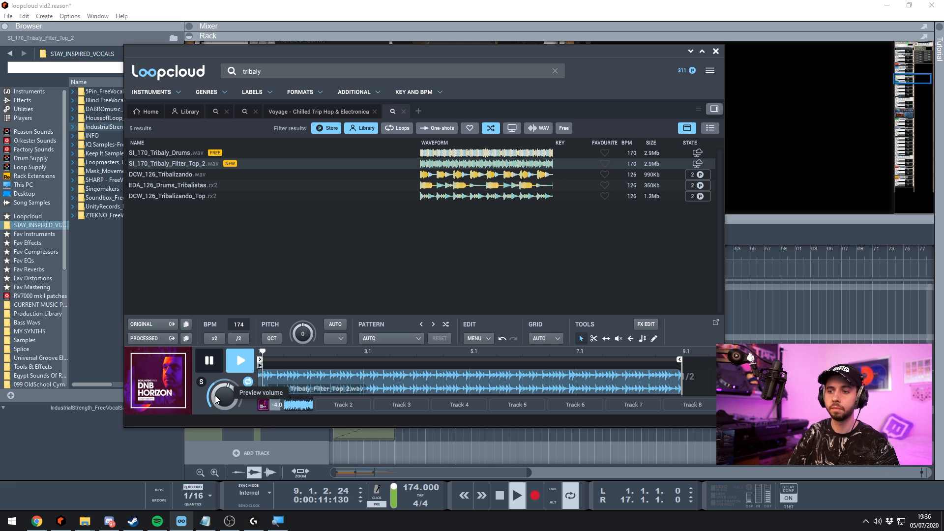
{"action": "left_click_drag", "start_coordinate": [354, 56], "coordinate": [598, 56]}
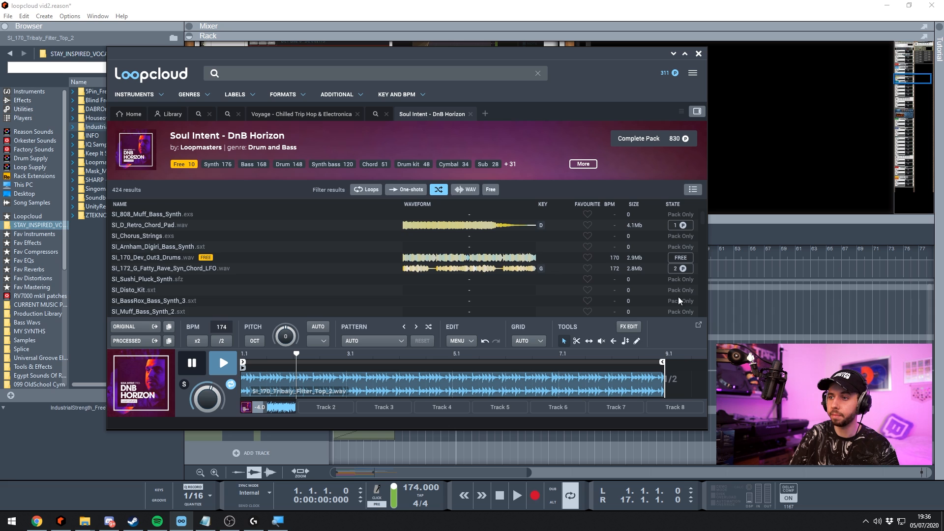
- Filter the Soul Intent - DnB Horizon pack by Drum and preview SI_170_Distorted_Steppa_Drums and SI_170_Jungle_Drums with the song playing
{"action": "scroll", "coordinate": [440, 257], "scroll_direction": "down", "scroll_amount": 5}
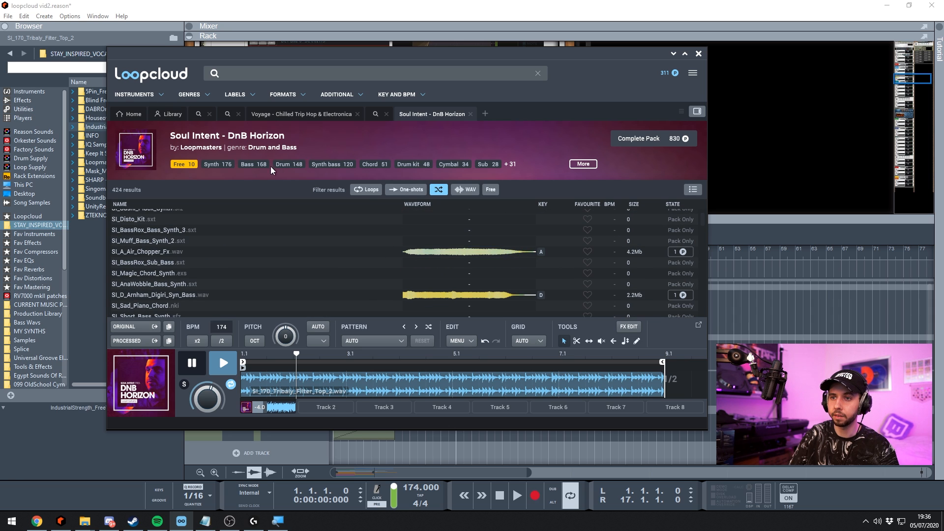
{"action": "left_click", "coordinate": [290, 165]}
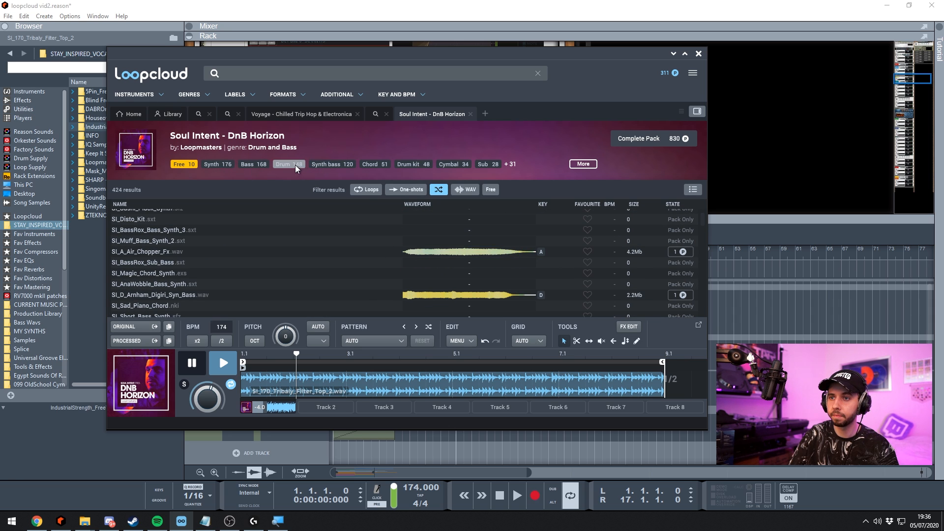
{"action": "left_click", "coordinate": [811, 330]}
{"action": "key", "text": "space"}
{"action": "left_click", "coordinate": [182, 521]}
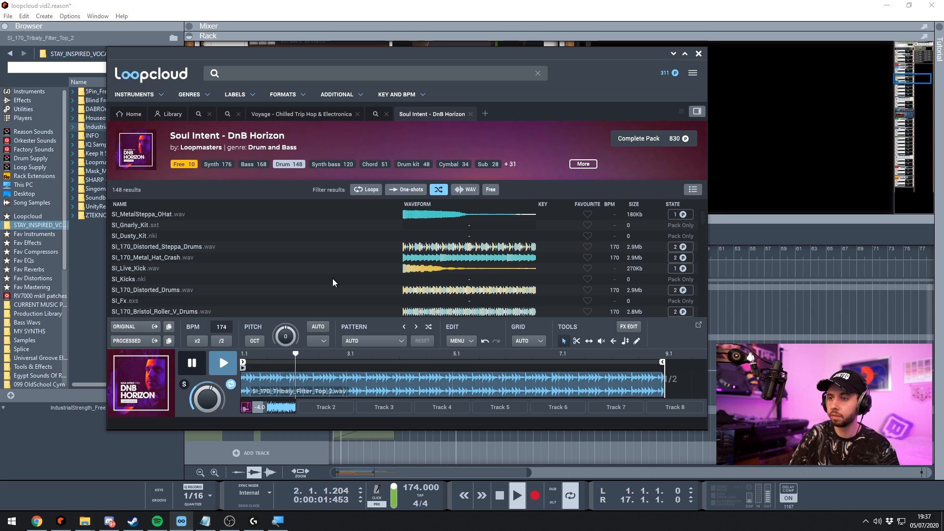
{"action": "left_click", "coordinate": [213, 247]}
{"action": "scroll", "coordinate": [214, 248], "scroll_direction": "down", "scroll_amount": 5}
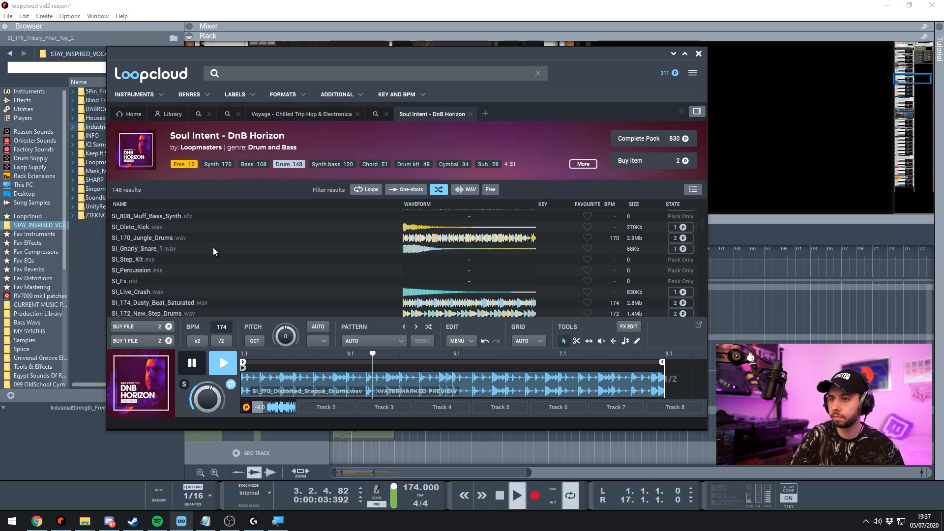
{"action": "left_click", "coordinate": [193, 238]}
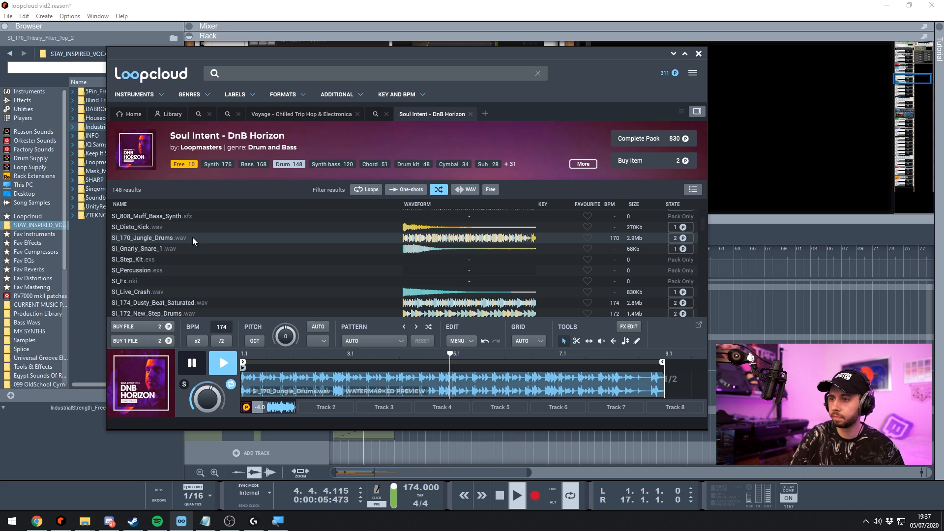
- Preview SI_174_Dusty_Beat_Saturated, SI_172_New_Step_Drums, SI_170_Gnarly_V_Drums and SI_175_Bad_Robot_Drums in sync with the playing song
{"action": "scroll", "coordinate": [194, 249], "scroll_direction": "down", "scroll_amount": 1}
{"action": "left_click", "coordinate": [184, 267]}
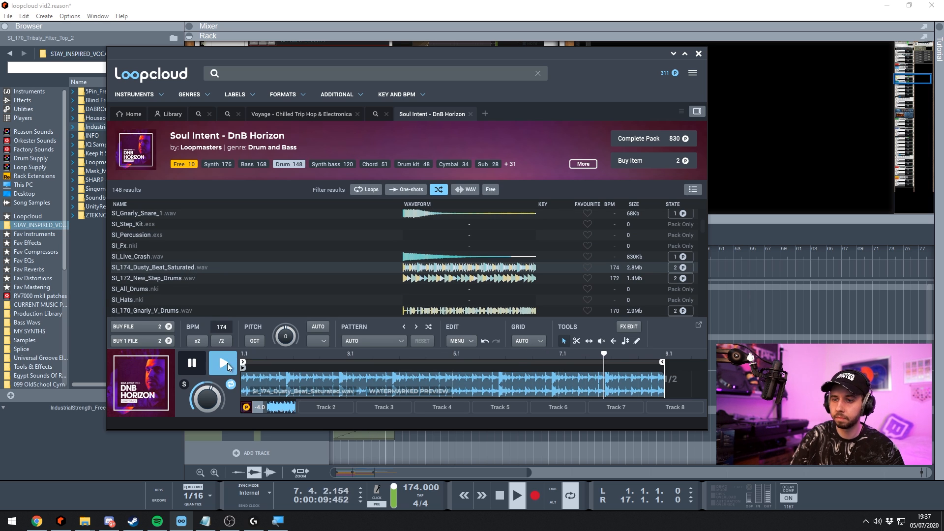
{"action": "left_click", "coordinate": [179, 278]}
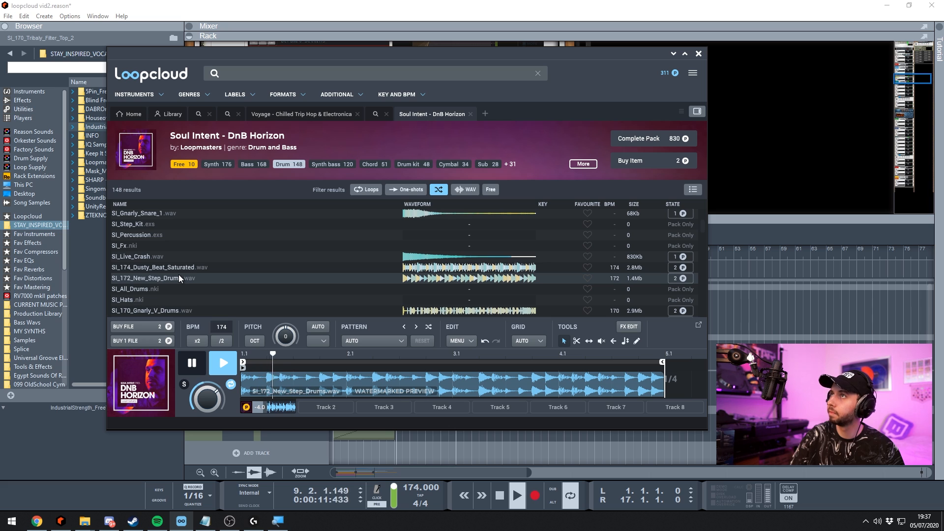
{"action": "scroll", "coordinate": [213, 259], "scroll_direction": "down", "scroll_amount": 1}
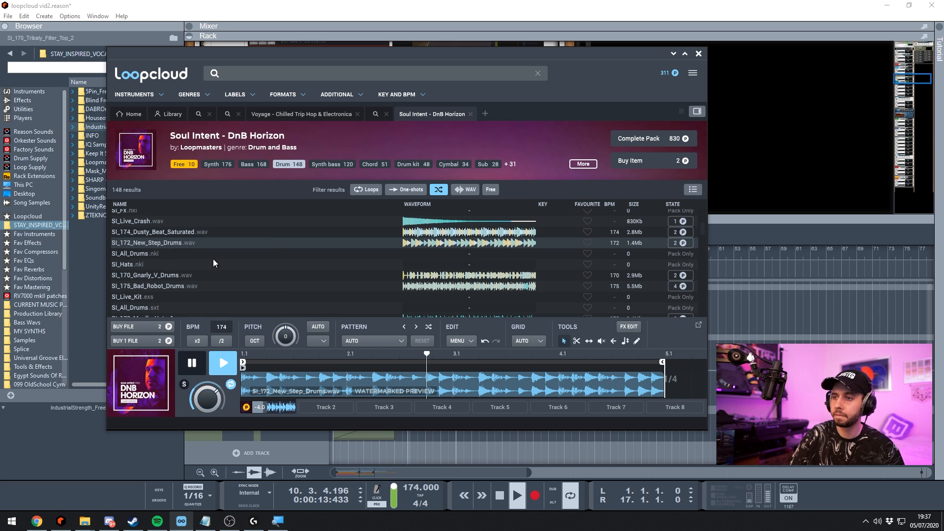
{"action": "scroll", "coordinate": [214, 262], "scroll_direction": "down", "scroll_amount": 1}
{"action": "left_click", "coordinate": [200, 241]}
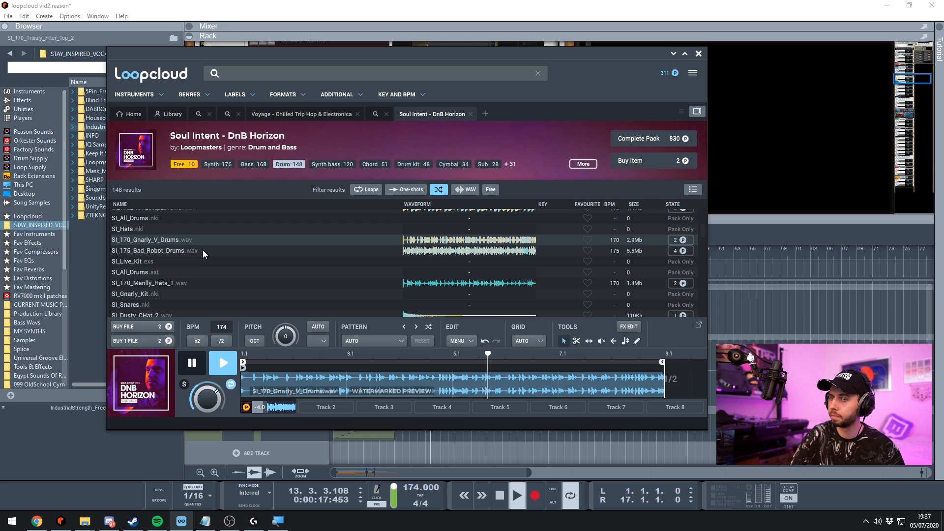
{"action": "left_click", "coordinate": [203, 250]}
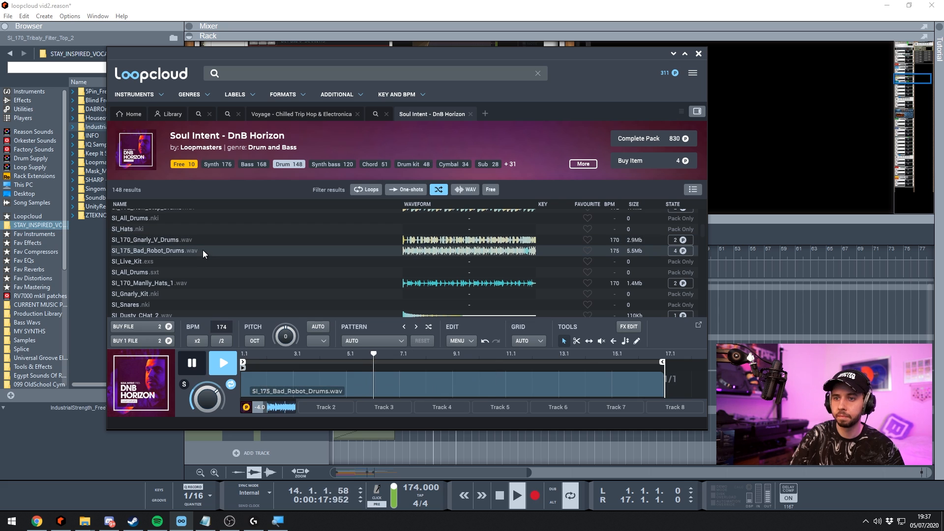
- Preview SI_170_Manlly_Hats_1 and SI_170_Distorted_Steppa_Warped_Drums in sync with the playing song
{"action": "left_click", "coordinate": [193, 282]}
{"action": "scroll", "coordinate": [189, 273], "scroll_direction": "down", "scroll_amount": 3}
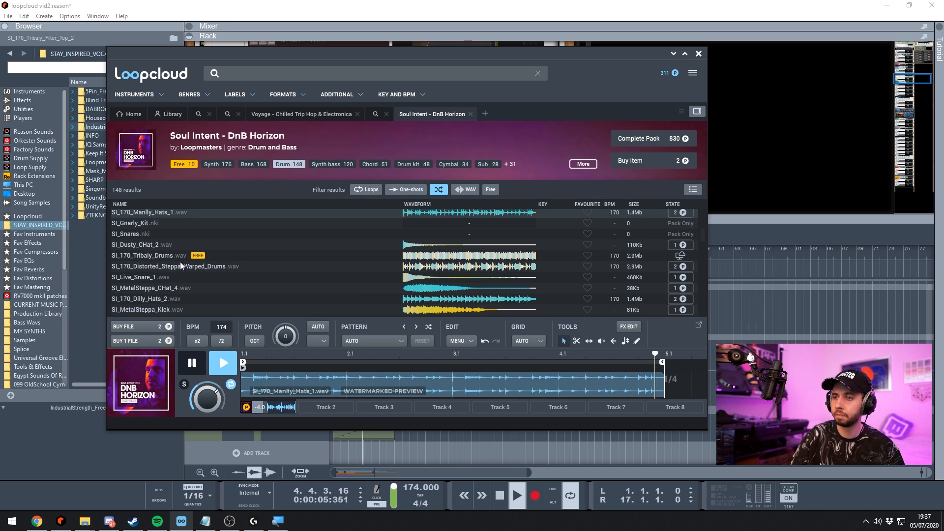
{"action": "left_click", "coordinate": [184, 266]}
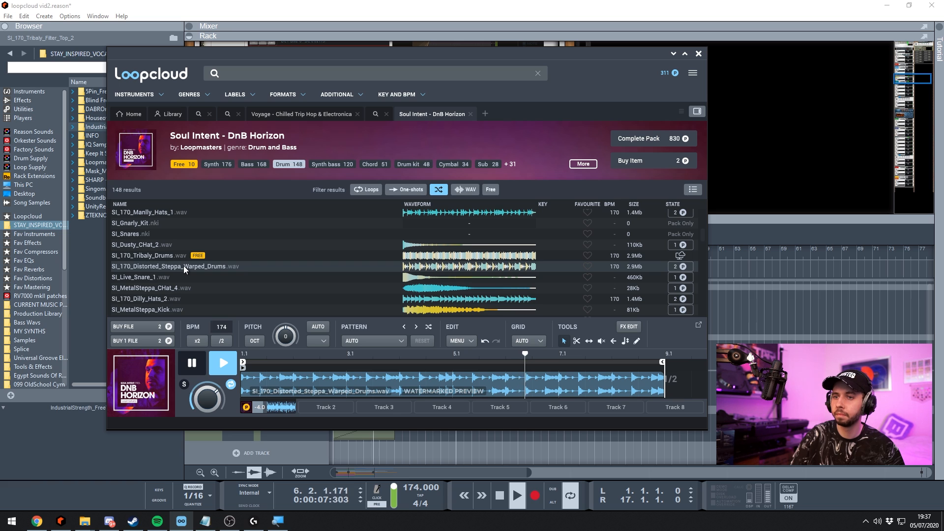
{"action": "scroll", "coordinate": [183, 264], "scroll_direction": "down", "scroll_amount": 2}
{"action": "scroll", "coordinate": [182, 264], "scroll_direction": "up", "scroll_amount": 3}
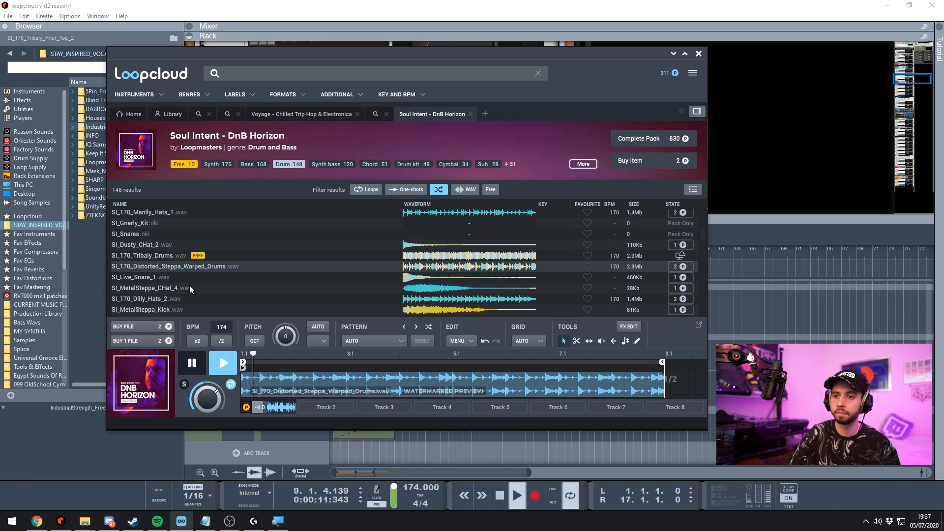
- Stop the song and buy the SI_170_Distorted_Steppa_Warped_Drums file in Loopcloud
{"action": "left_click", "coordinate": [86, 461]}
{"action": "left_click", "coordinate": [182, 521]}
{"action": "left_click", "coordinate": [133, 324]}
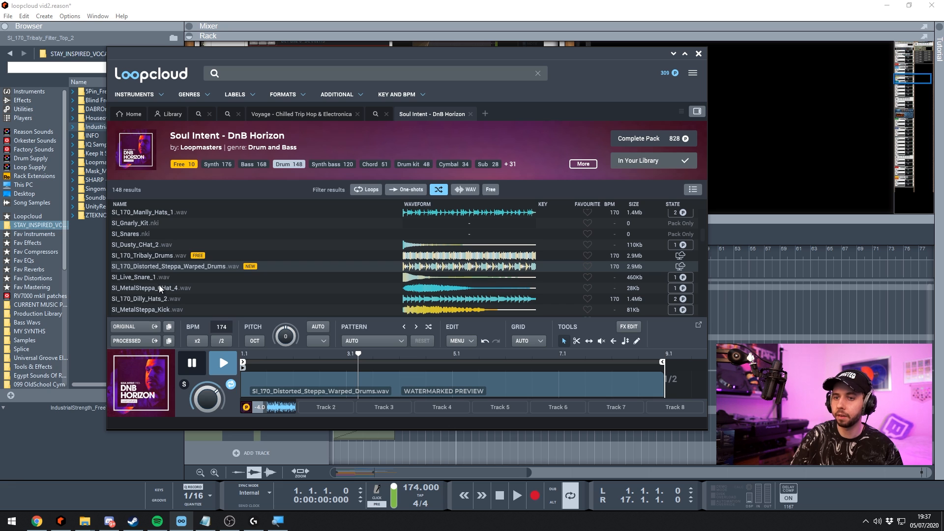
- Add SI_170_Distorted_Steppa_Warped_Drums as a new audio track below CID_95_D_Syn_Chord_02 and duplicate its clip at bar 9
{"action": "left_click_drag", "start_coordinate": [436, 58], "coordinate": [700, 63]}
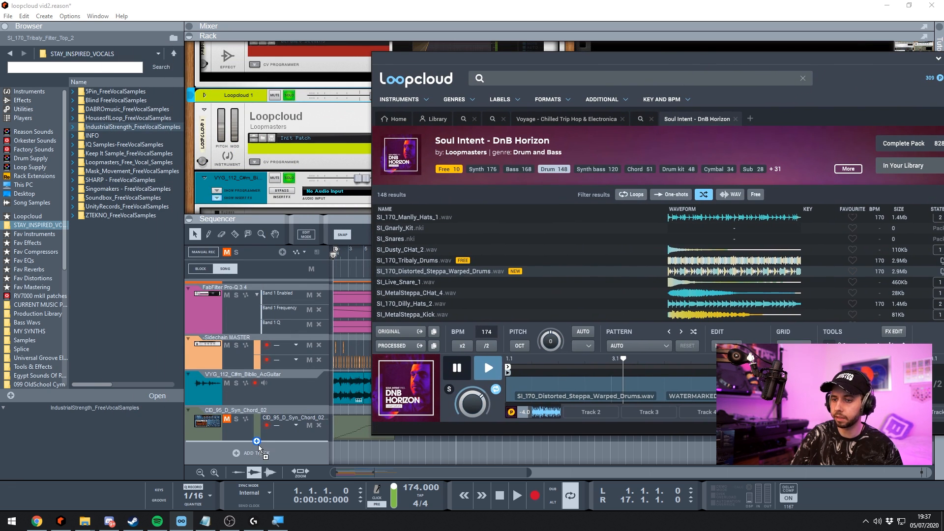
{"action": "left_click_drag", "start_coordinate": [259, 446], "coordinate": [259, 447]}
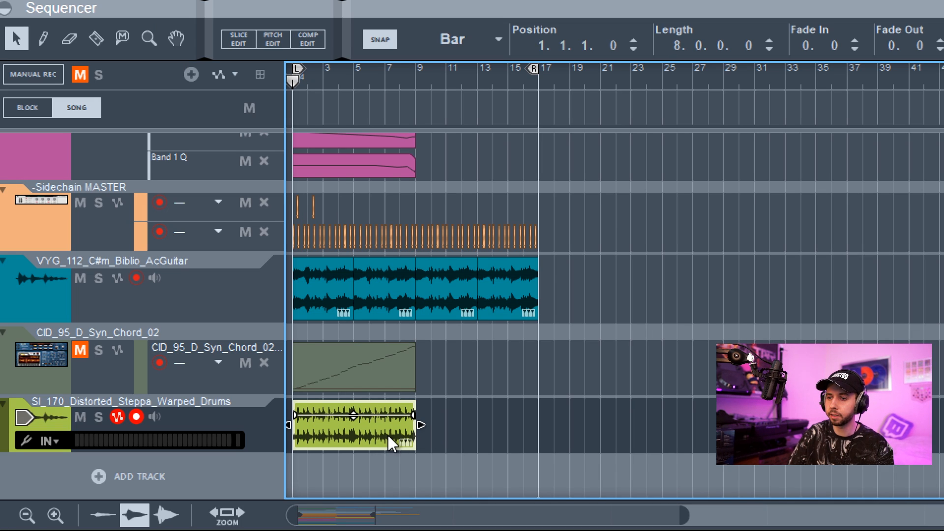
{"action": "left_click_drag", "start_coordinate": [388, 436], "coordinate": [511, 421]}
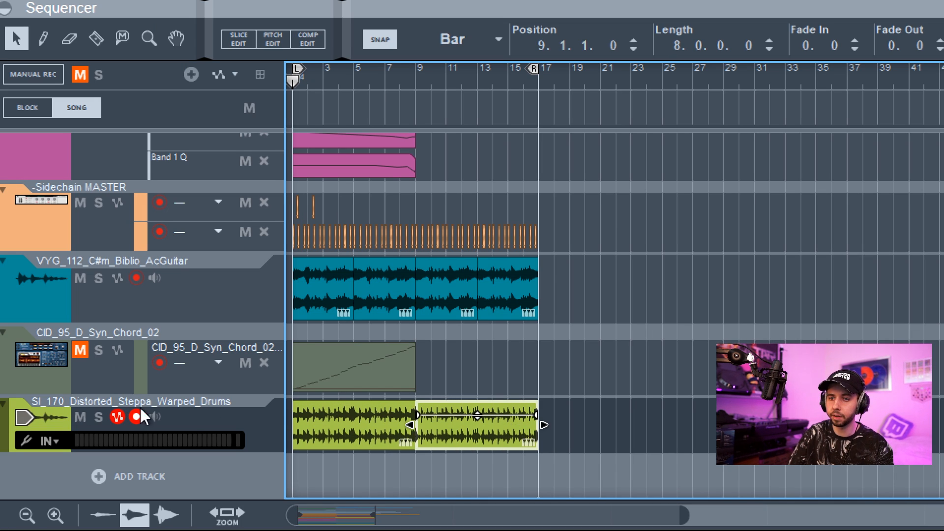
- Open FabFilter Pro-Q 3 on the SI_170_Tribaly_Drums track and watch its automated band-pass filter up to the bar 9 drop
{"action": "scroll", "coordinate": [258, 425], "scroll_direction": "up", "scroll_amount": 5}
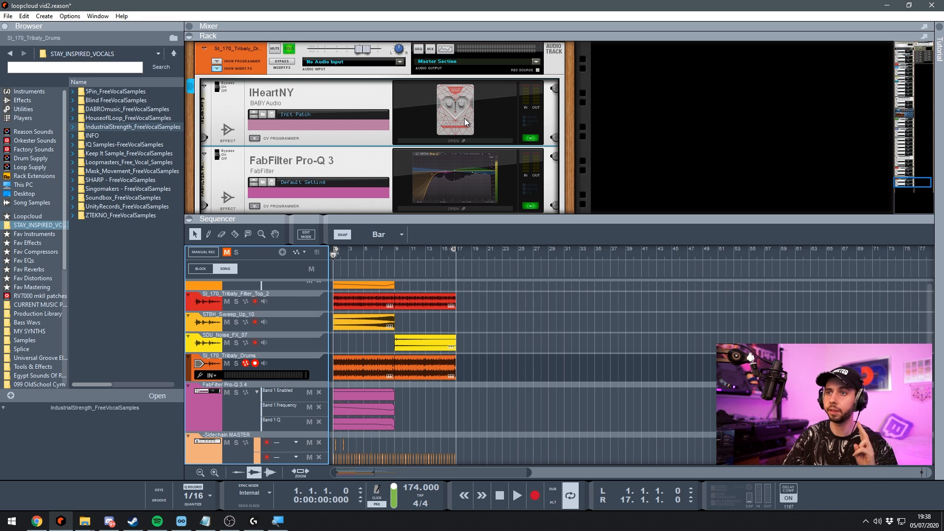
{"action": "double_click", "coordinate": [462, 178]}
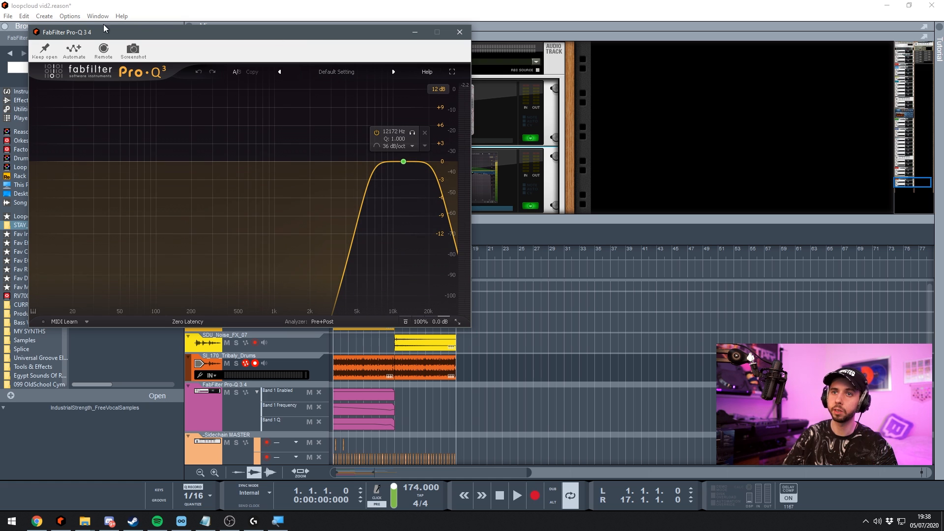
{"action": "left_click_drag", "start_coordinate": [59, 39], "coordinate": [554, 84]}
{"action": "left_click", "coordinate": [377, 253]}
{"action": "key", "text": "space"}
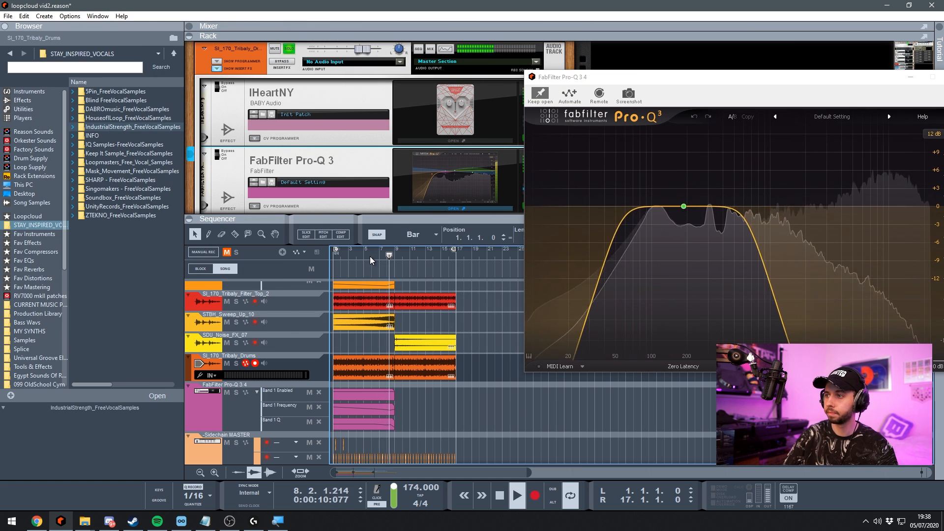
{"action": "left_click_drag", "start_coordinate": [636, 83], "coordinate": [387, 89]}
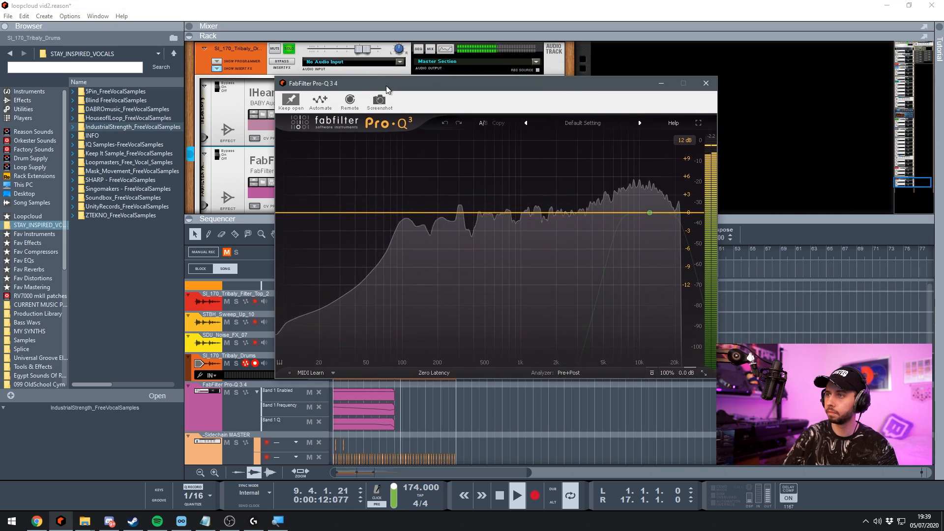
{"action": "left_click", "coordinate": [706, 84]}
{"action": "key", "text": "space"}
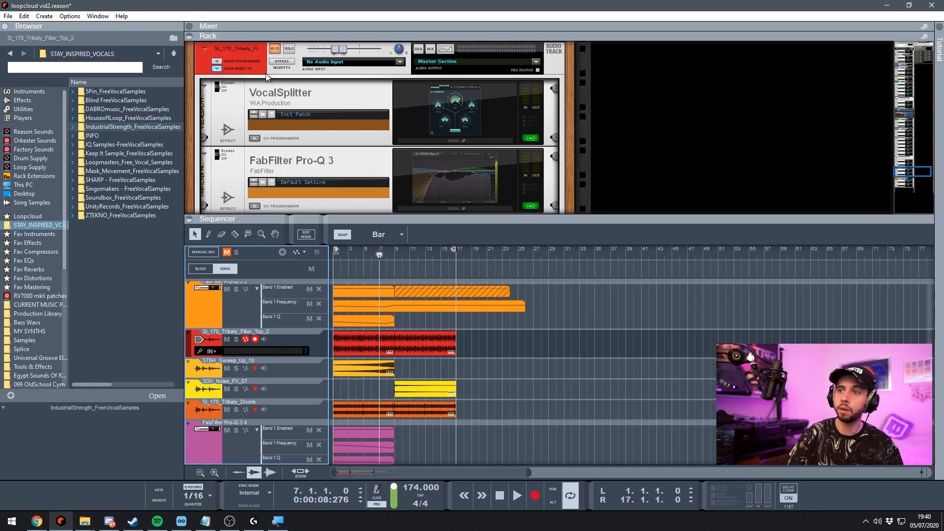
- Solo the SI_170_Tribaly_Filter_Top_2 track and listen to it from bar 7 with its insert effects bypassed
{"action": "left_click", "coordinate": [289, 49]}
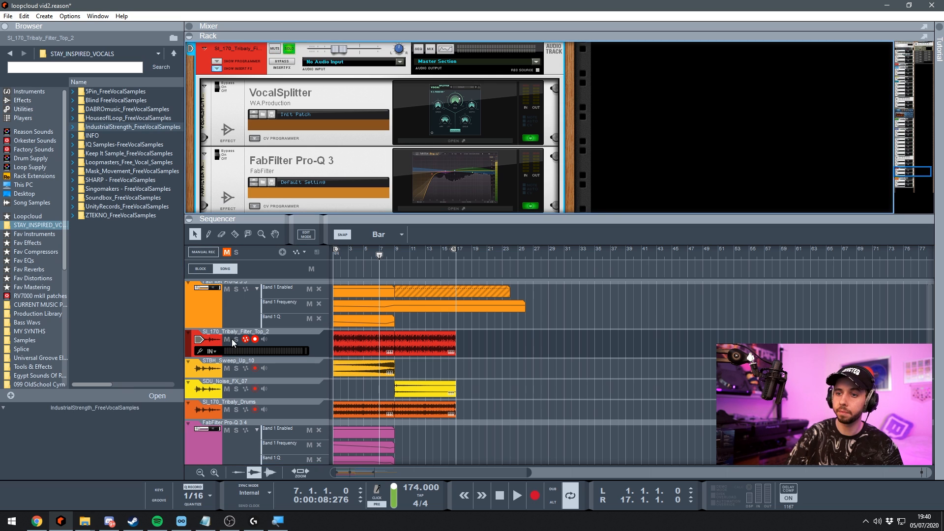
{"action": "left_click", "coordinate": [231, 338]}
{"action": "left_click", "coordinate": [284, 63]}
{"action": "key", "text": "space"}
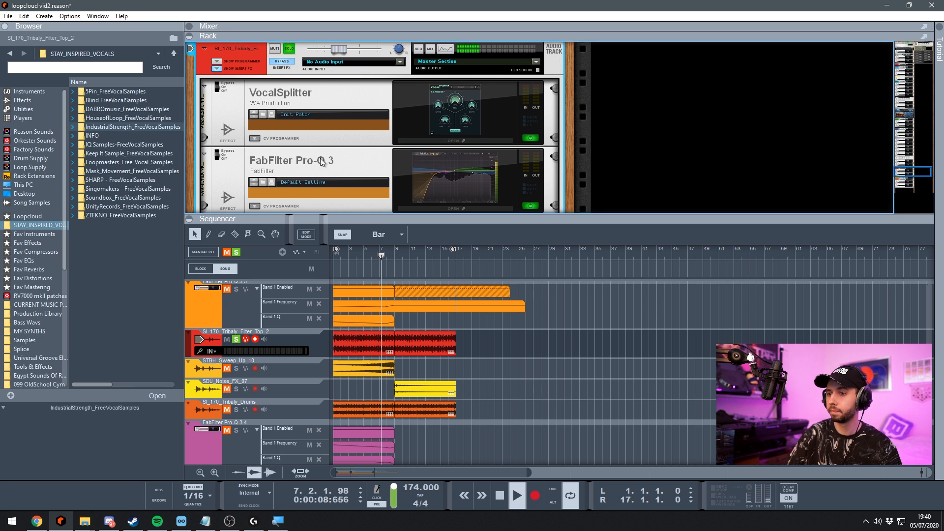
{"action": "left_click", "coordinate": [392, 163]}
{"action": "key", "text": "space"}
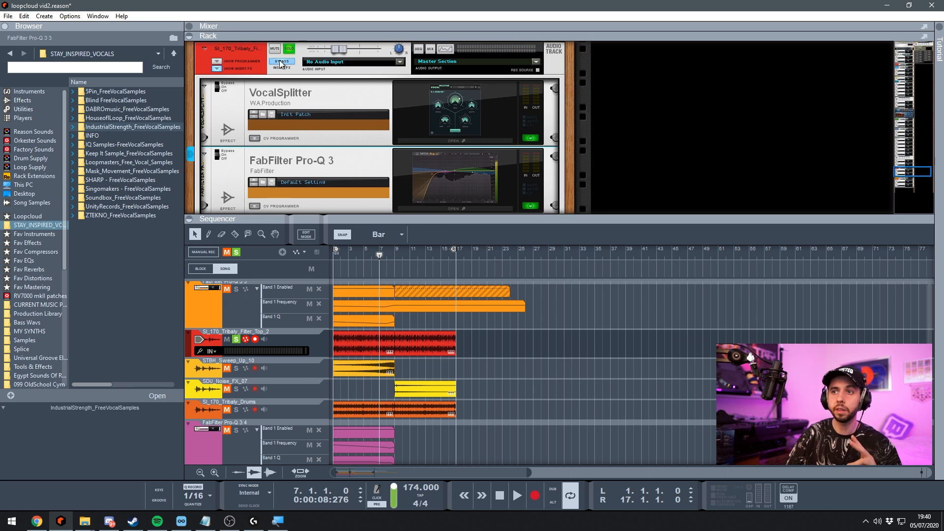
- Re-enable the insert effects on SI_170_Tribaly_Filter_Top_2, play it and inspect the VocalSplitter settings
{"action": "left_click", "coordinate": [282, 63]}
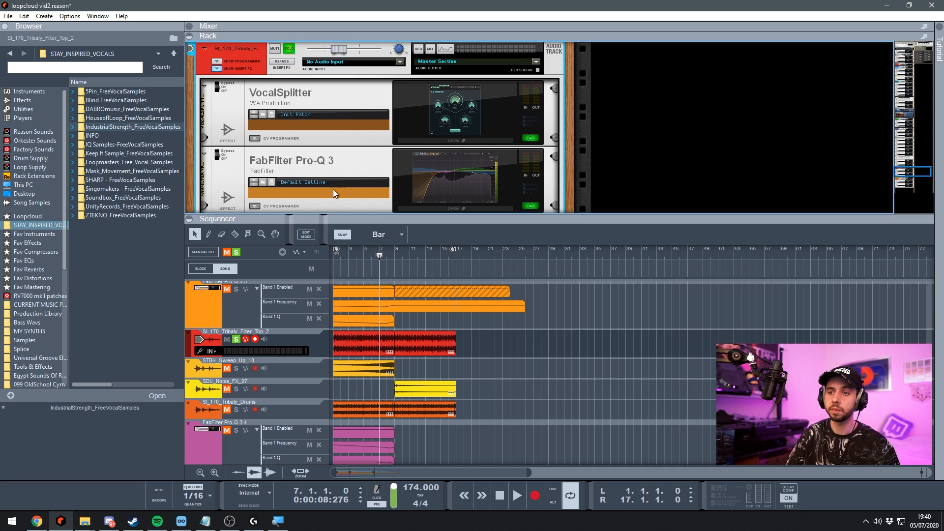
{"action": "key", "text": "space"}
{"action": "left_click", "coordinate": [454, 140]}
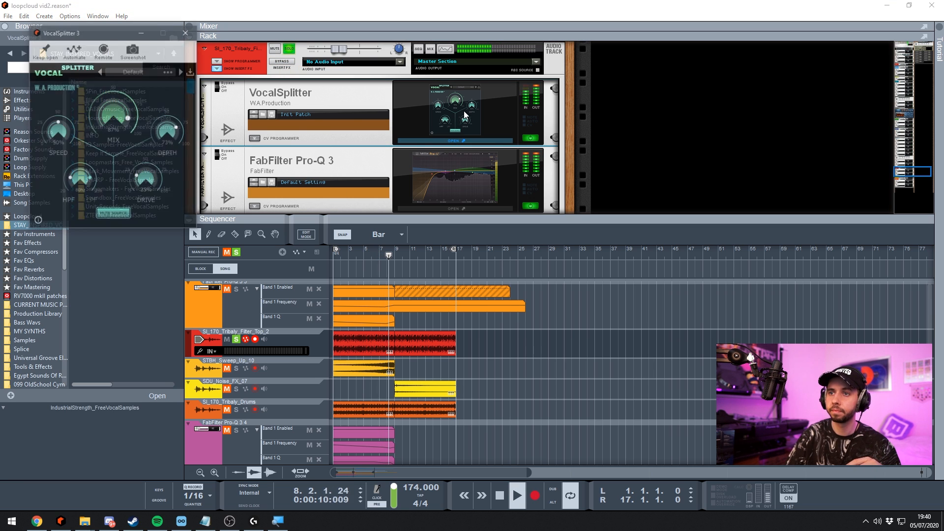
{"action": "left_click_drag", "start_coordinate": [60, 30], "coordinate": [255, 88]}
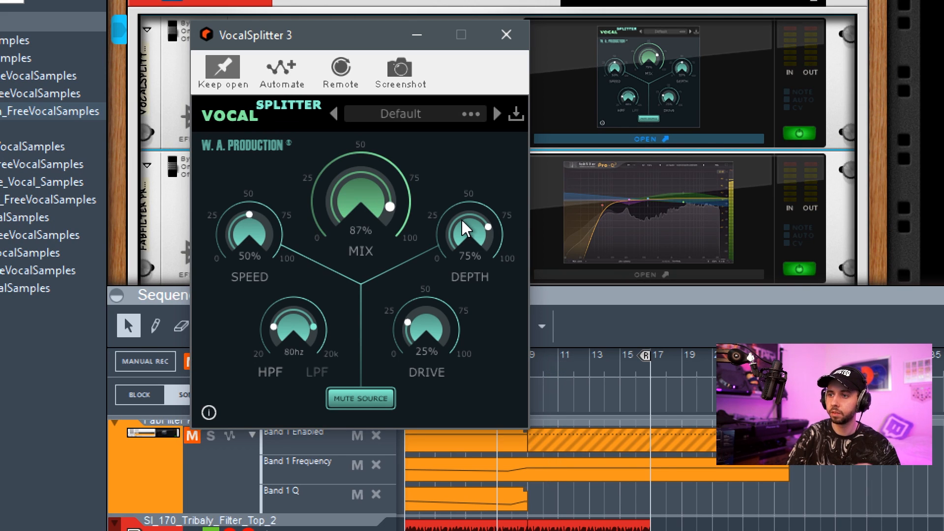
{"action": "left_click_drag", "start_coordinate": [465, 228], "coordinate": [443, 236]}
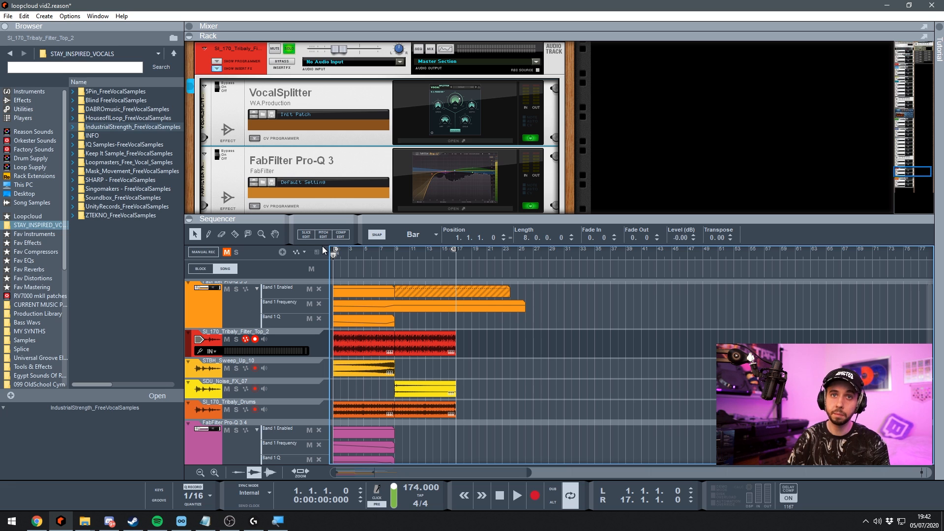
- Play the full song from the start and bring up the vocal tracks in the sequencer
{"action": "key", "text": "space"}
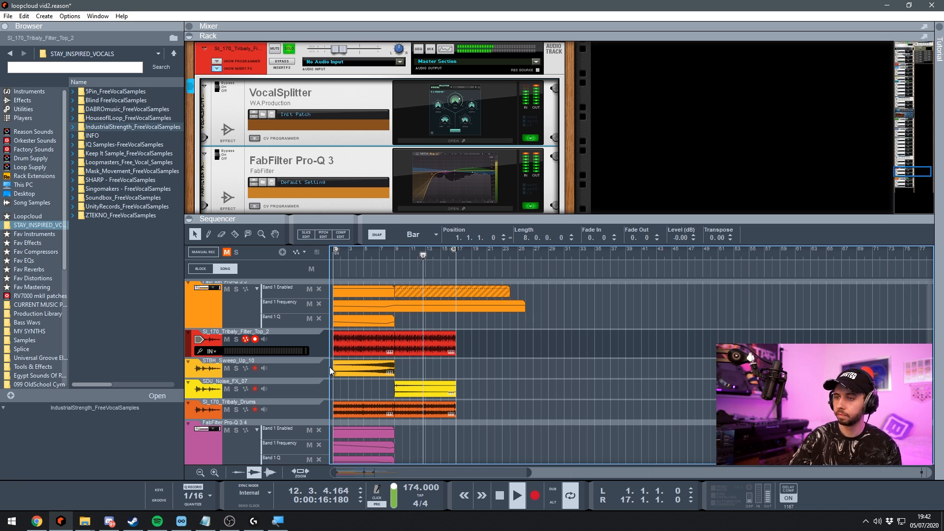
{"action": "scroll", "coordinate": [333, 366], "scroll_direction": "up", "scroll_amount": 4}
{"action": "scroll", "coordinate": [334, 365], "scroll_direction": "up", "scroll_amount": 2}
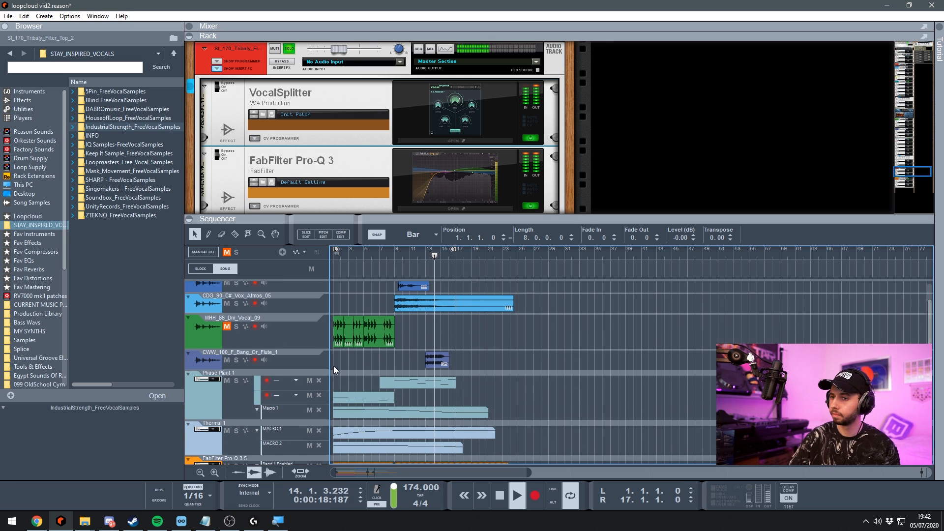
{"action": "scroll", "coordinate": [335, 370], "scroll_direction": "up", "scroll_amount": 2}
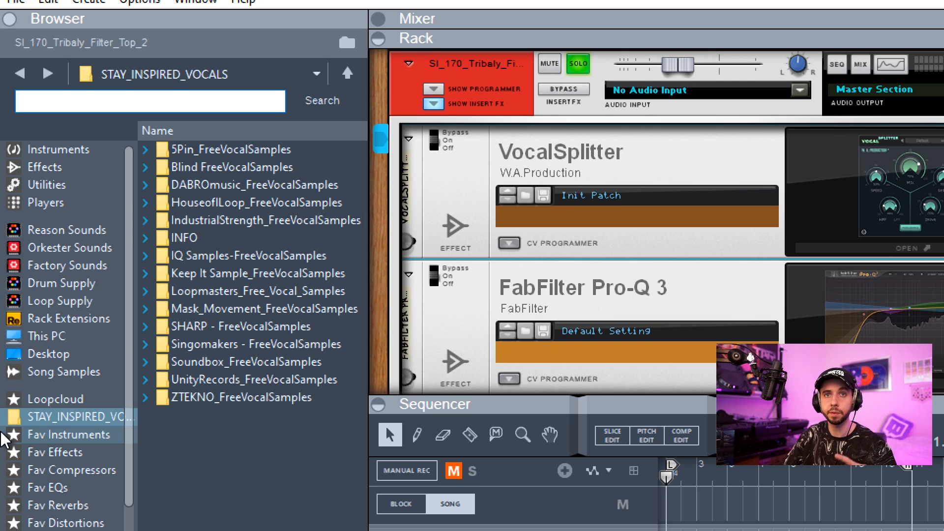
- Search the STAY_INSPIRED_VOCALS folder for C# samples
{"action": "left_click", "coordinate": [150, 104]}
{"action": "type", "text": "C#"}
{"action": "key", "text": "Return"}
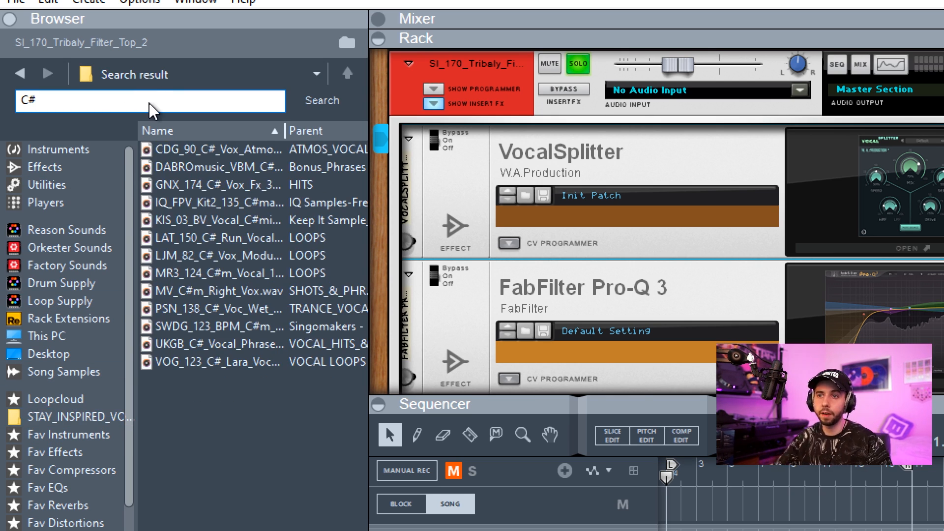
- Audition the C# vocal samples one after another, through to the VOG_123_C#_Lara vocal
{"action": "mouse_move", "coordinate": [189, 147]}
{"action": "left_mouse_down"}
{"action": "mouse_move", "coordinate": [191, 157]}
{"action": "mouse_move", "coordinate": [197, 148]}
{"action": "left_mouse_up"}
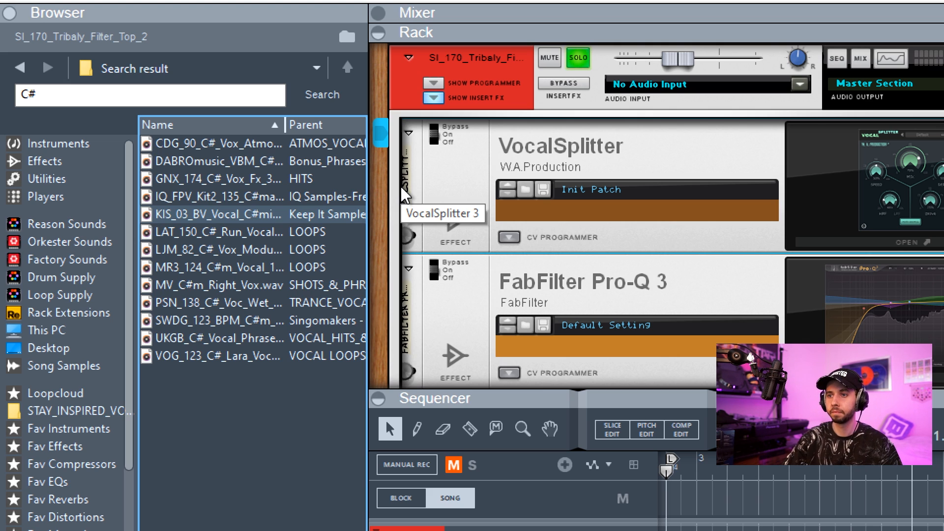
{"action": "key", "text": "Down"}
{"action": "key", "text": "Down"}
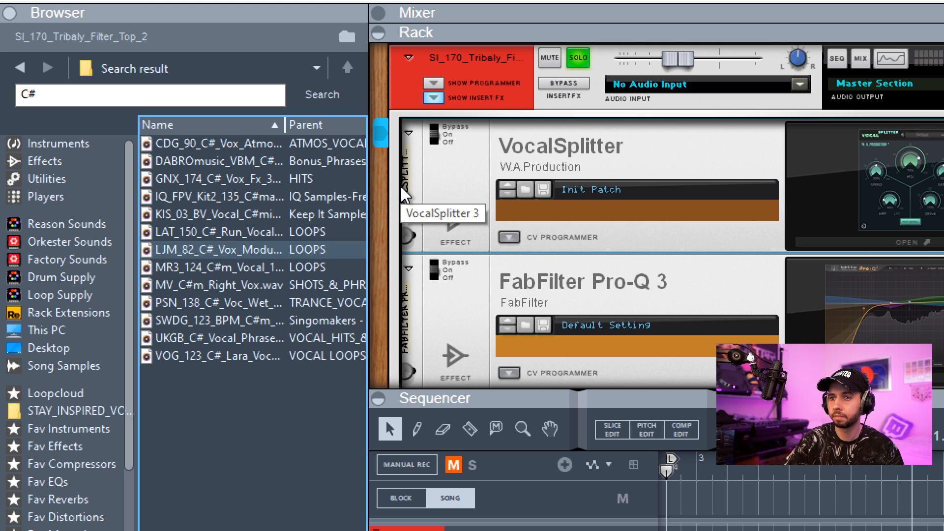
{"action": "key", "text": "Down"}
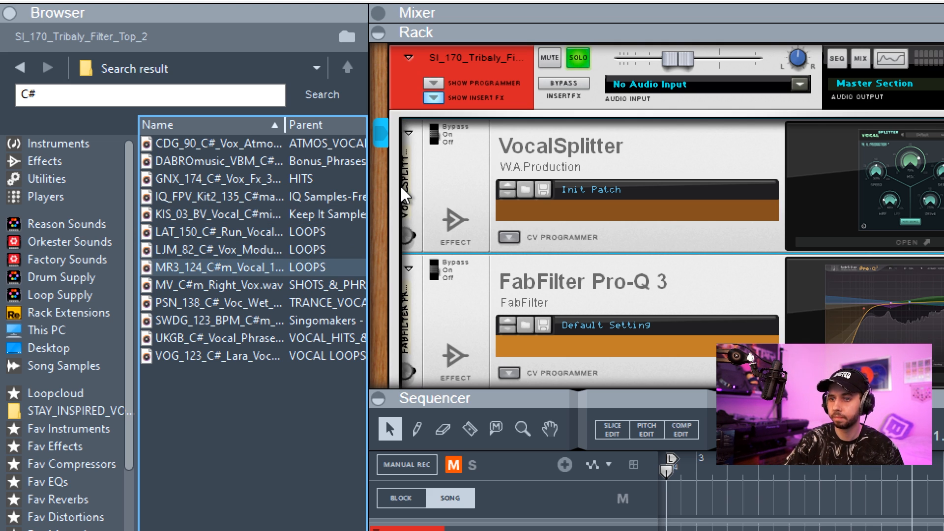
{"action": "key", "text": "Down"}
{"action": "key", "text": "Down"}
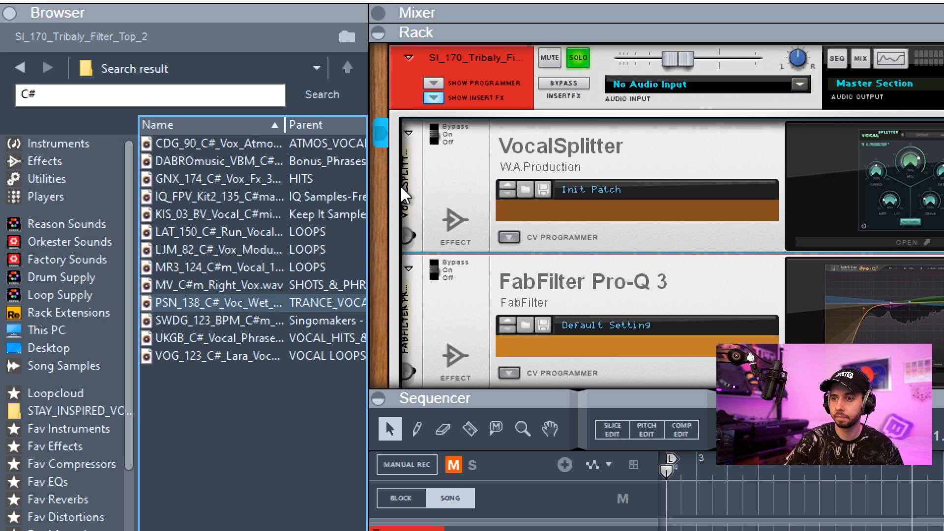
{"action": "key", "text": "Down"}
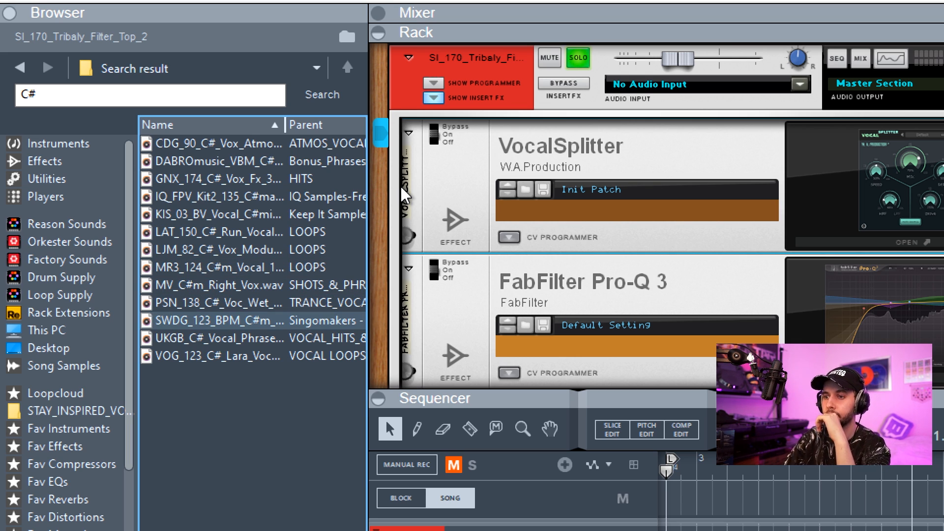
{"action": "key", "text": "Down"}
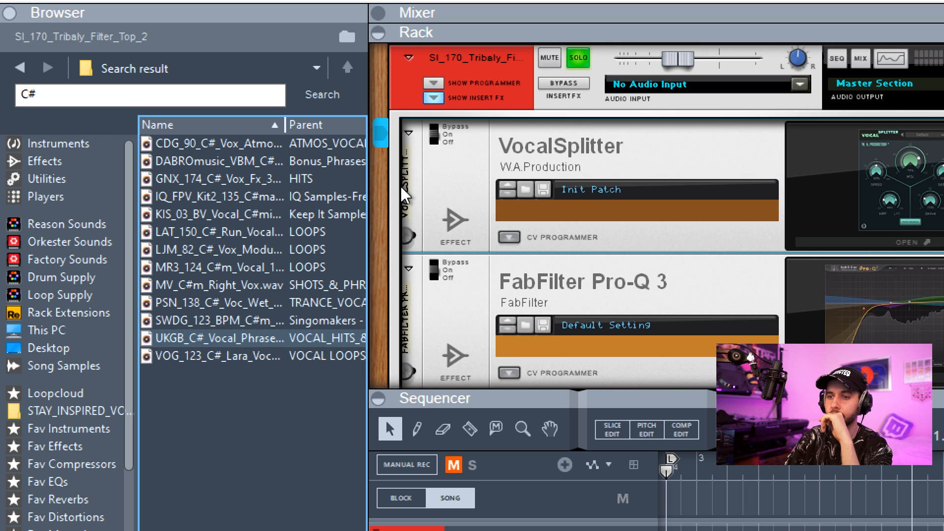
{"action": "key", "text": "Down"}
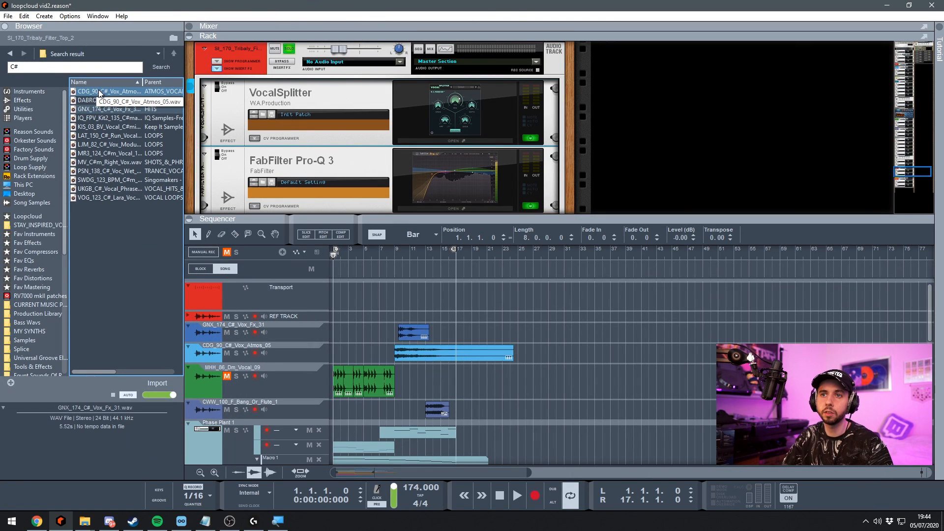
- Solo the GNX_174_C#_Vox_Fx_31 track and play it from bar 9
{"action": "left_click", "coordinate": [243, 337]}
{"action": "left_click", "coordinate": [237, 333]}
{"action": "left_click", "coordinate": [397, 250]}
{"action": "key", "text": "space"}
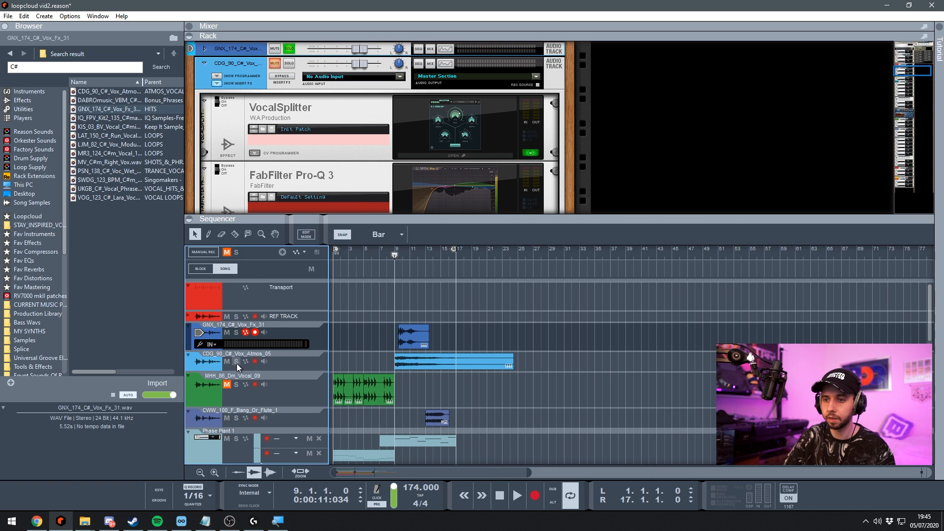
- Solo the CDG_90_C#_Vox_Atmos_05 track and play it from bar 9, viewing its VocalSplitter and FabFilter Pro-Q 3 inserts
{"action": "left_click", "coordinate": [236, 362]}
{"action": "left_click", "coordinate": [303, 365]}
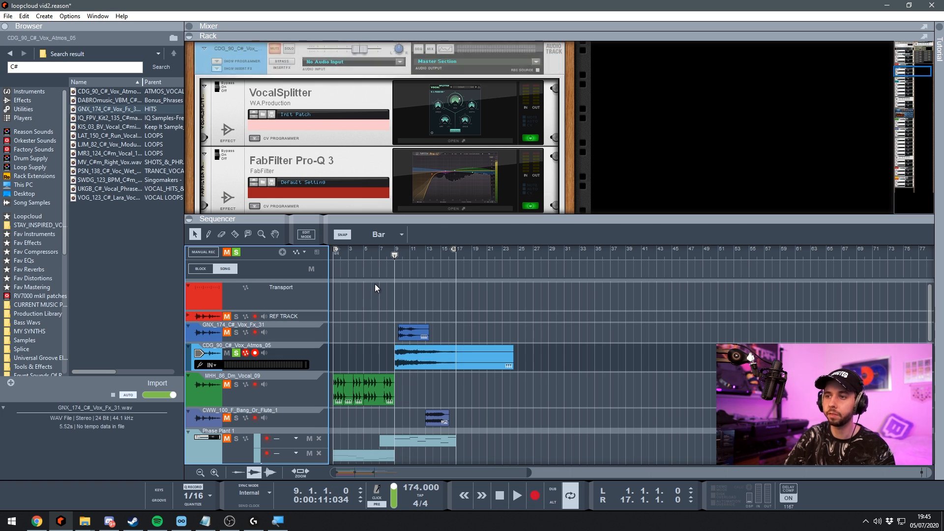
{"action": "scroll", "coordinate": [320, 82], "scroll_direction": "up", "scroll_amount": 2}
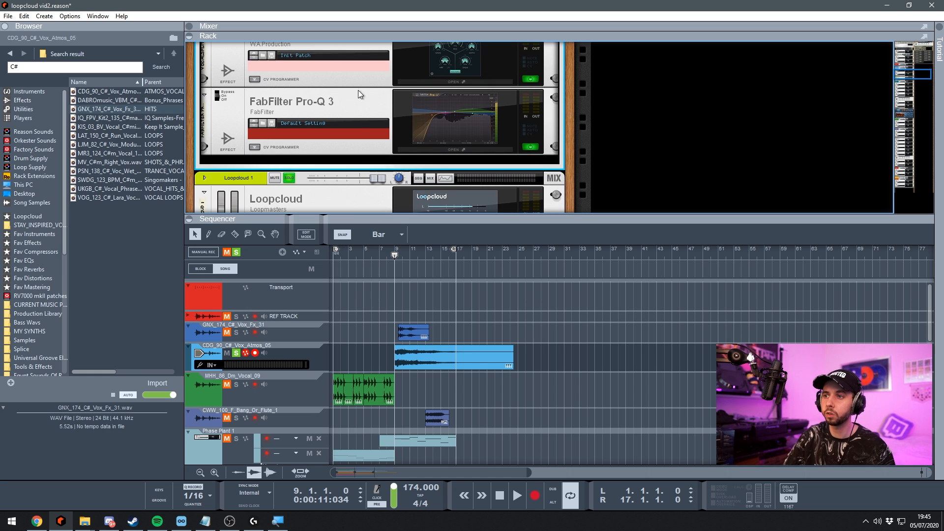
{"action": "scroll", "coordinate": [429, 124], "scroll_direction": "down", "scroll_amount": 4}
{"action": "left_click", "coordinate": [432, 162]}
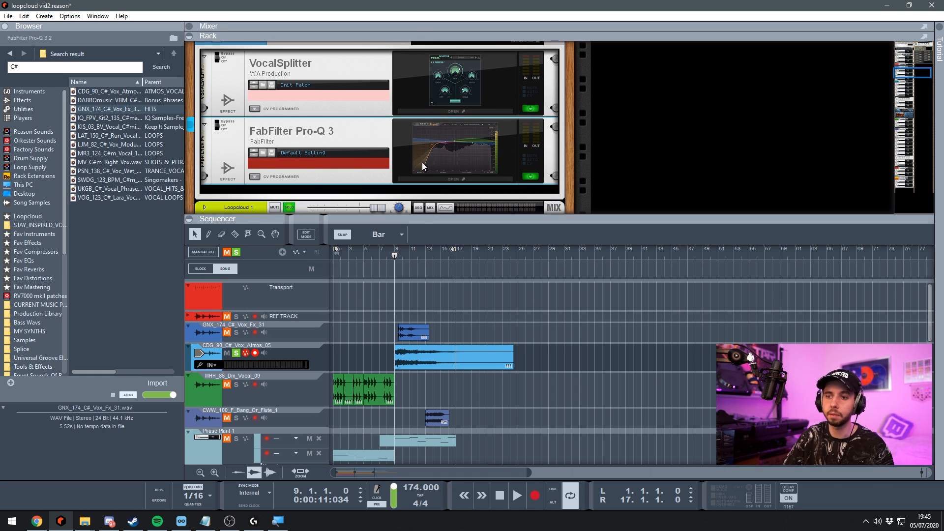
{"action": "key", "text": "space"}
{"action": "scroll", "coordinate": [344, 143], "scroll_direction": "up", "scroll_amount": 2}
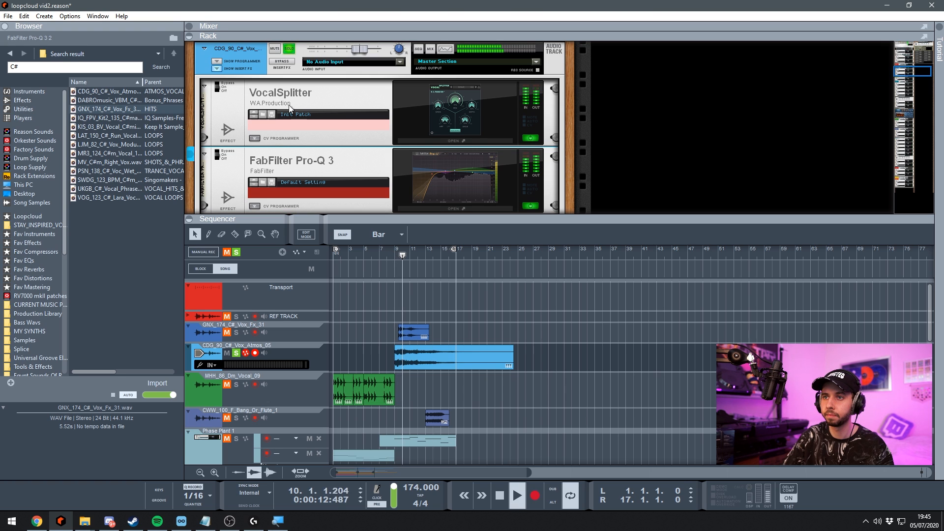
- Compare the soloed CDG_90_C#_Vox_Atmos_05 vocal with its insert effects bypassed and active, and stop playback
{"action": "left_click", "coordinate": [282, 62]}
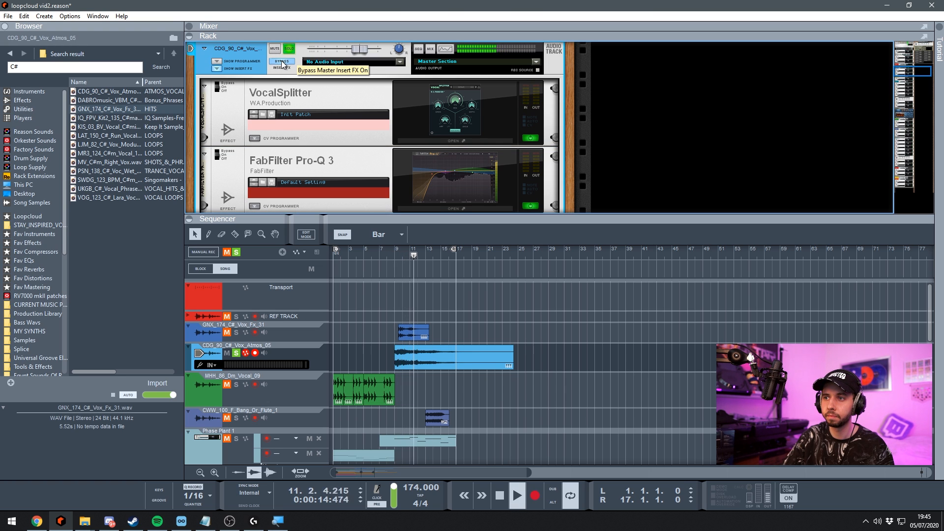
{"action": "left_click", "coordinate": [282, 62]}
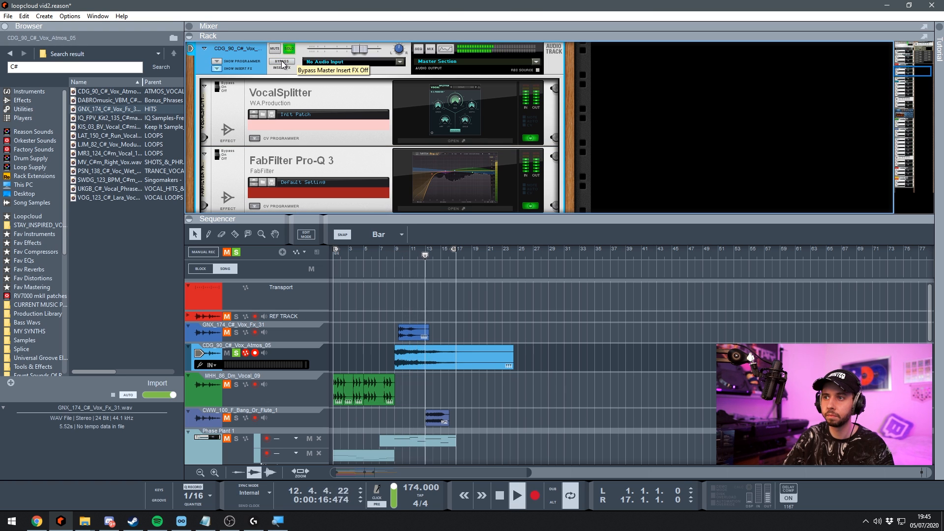
{"action": "key", "text": "space"}
- Unsolo the CDG_90_C#_Vox_Atmos_05 track and play the whole song from bar 1
{"action": "left_click", "coordinate": [236, 353]}
{"action": "left_click_drag", "start_coordinate": [368, 254], "coordinate": [308, 253]}
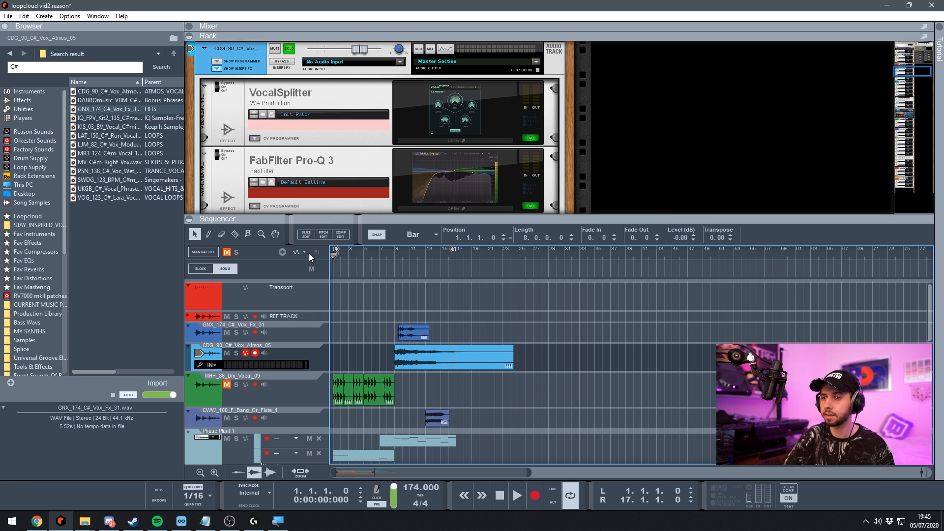
{"action": "key", "text": "space"}
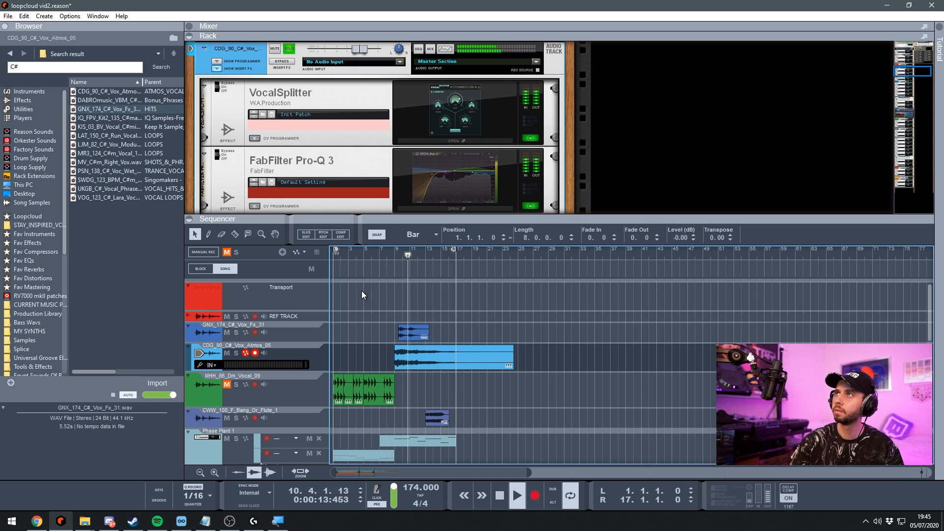
- Look over the song's devices and track lanes during playback with the sequencer enlarged over the rack, and stop playback
{"action": "scroll", "coordinate": [440, 146], "scroll_direction": "down", "scroll_amount": 5}
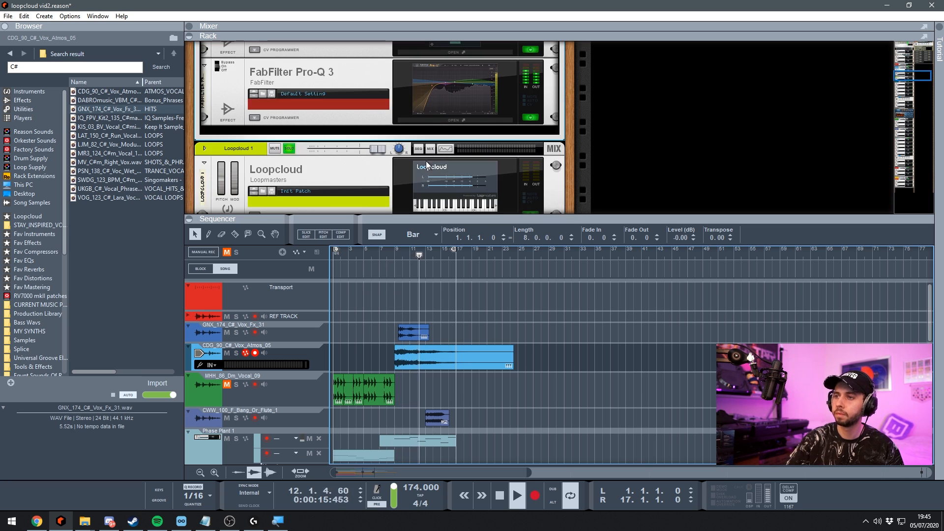
{"action": "scroll", "coordinate": [418, 330], "scroll_direction": "down", "scroll_amount": 10}
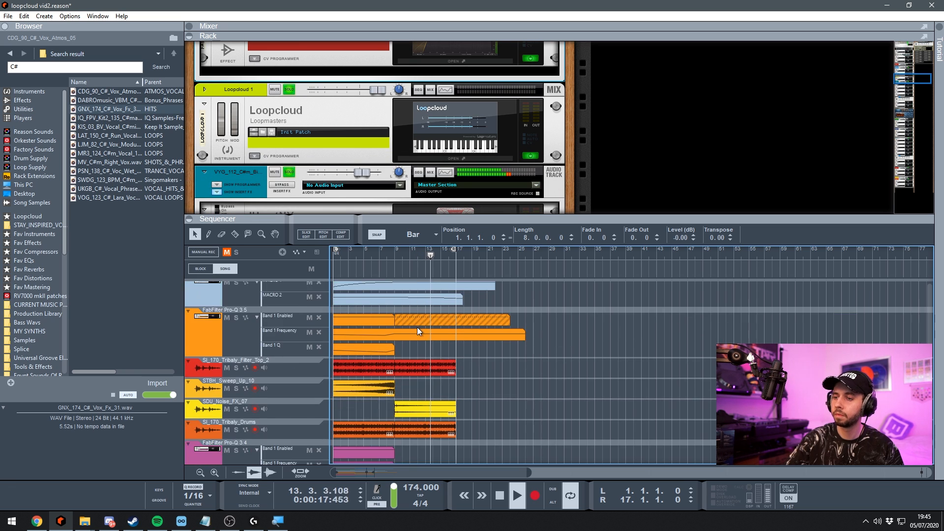
{"action": "scroll", "coordinate": [416, 319], "scroll_direction": "down", "scroll_amount": 3}
{"action": "left_click_drag", "start_coordinate": [418, 215], "coordinate": [419, 121]}
{"action": "scroll", "coordinate": [400, 210], "scroll_direction": "up", "scroll_amount": 8}
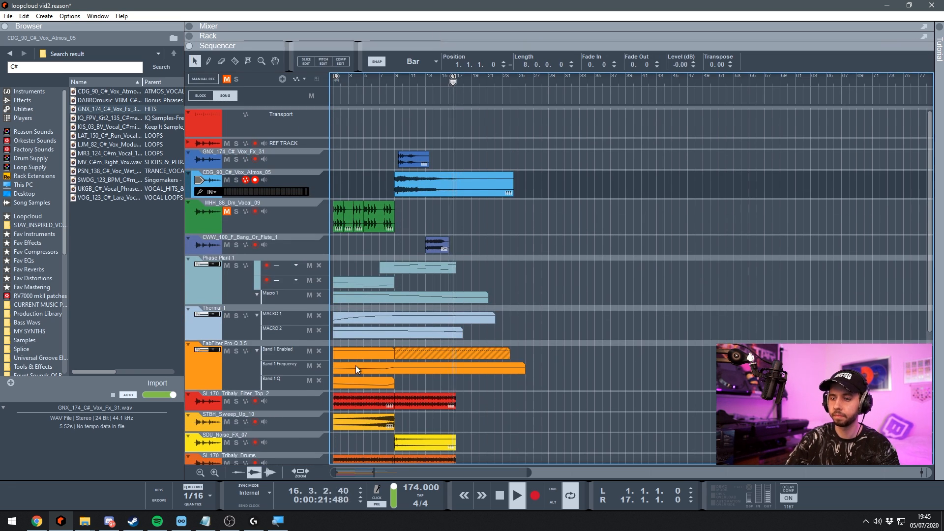
{"action": "key", "text": "space"}
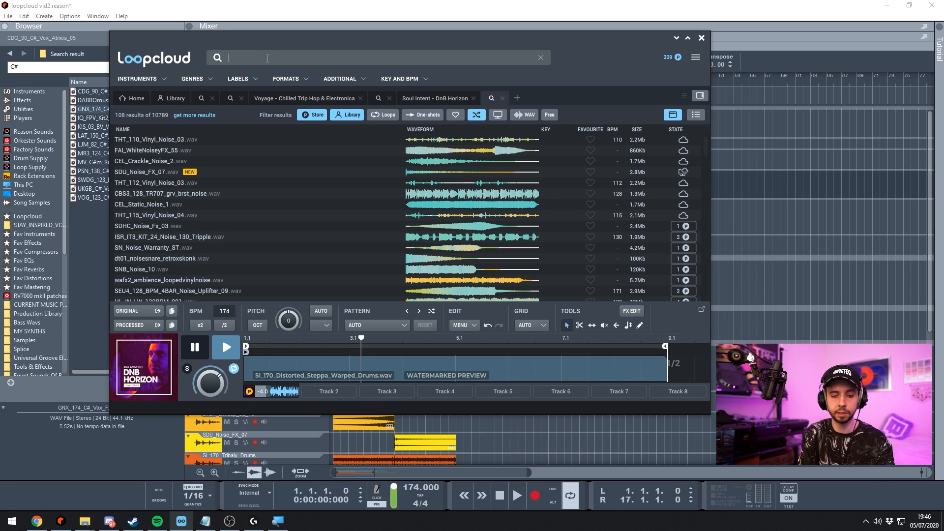
- Switch to Loopcloud and search its samples for noise sweep
{"action": "type", "text": "noise"}
{"action": "key", "text": "Return"}
{"action": "type", "text": "se S"}
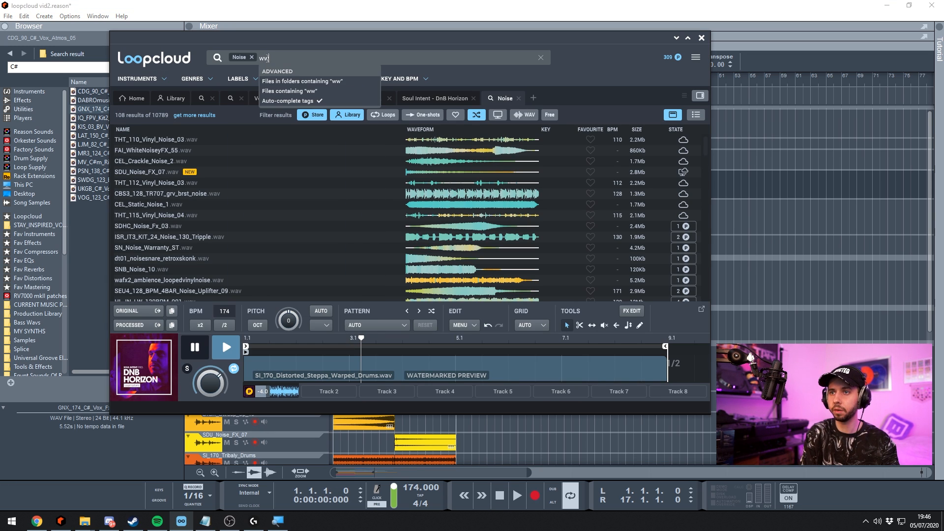
{"action": "type", "text": "weep"}
{"action": "key", "text": "Return"}
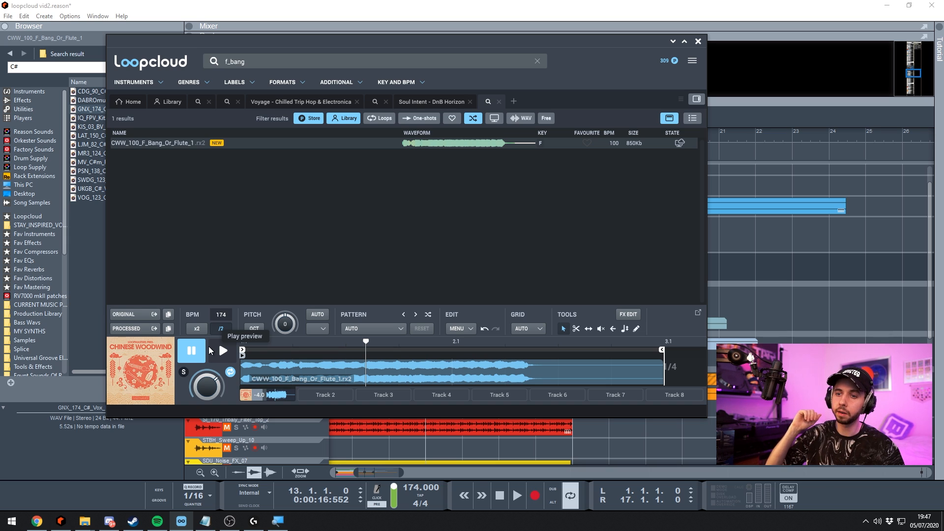
- Preview the CWW_100_F_Bang_Or_Flute_1 sample in Loopcloud, and view its clip's pitch edit view in Reason
{"action": "left_click", "coordinate": [210, 350]}
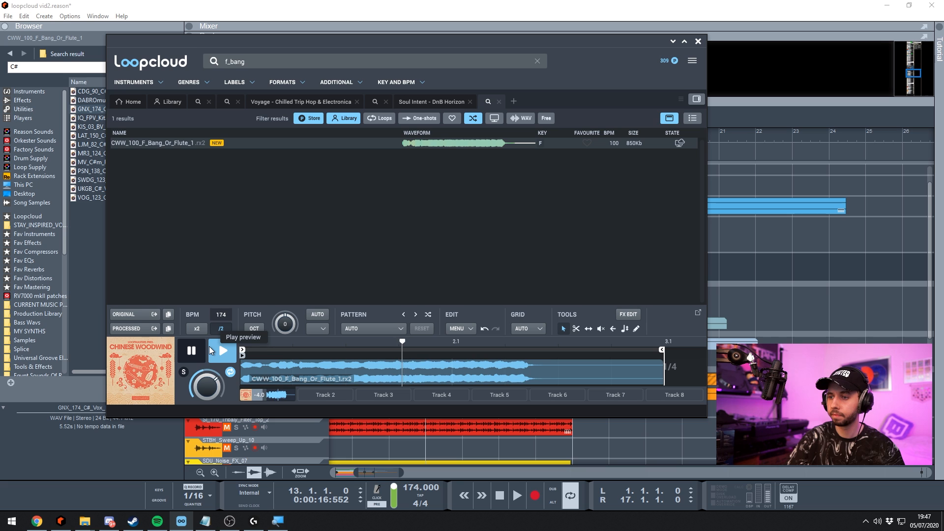
{"action": "left_click", "coordinate": [193, 349]}
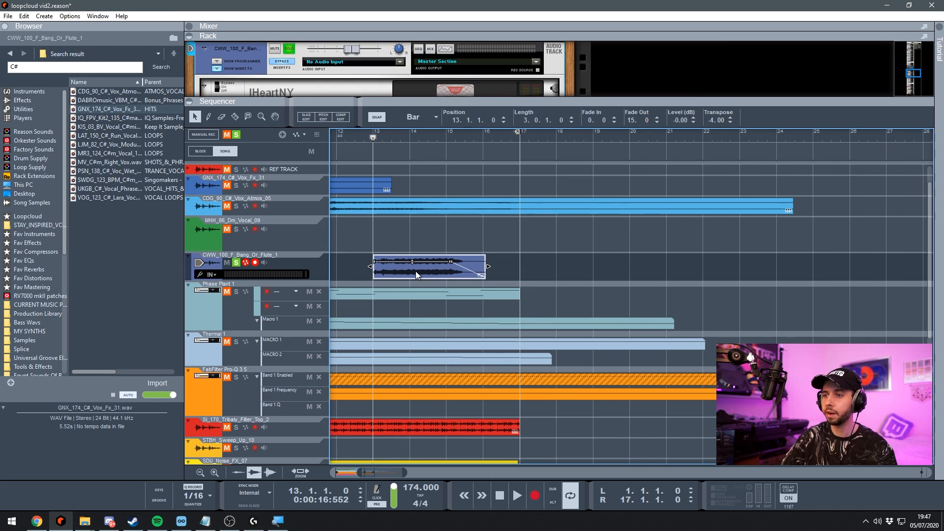
{"action": "double_click", "coordinate": [415, 270]}
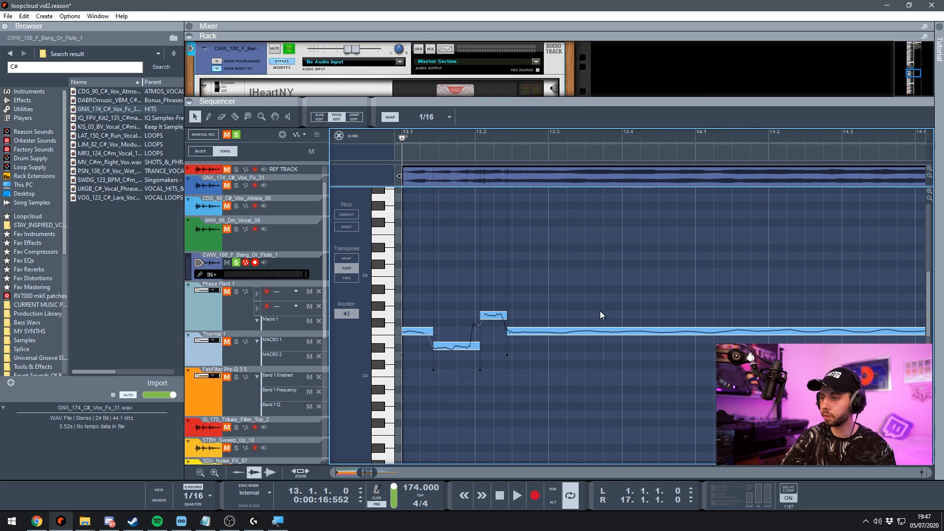
{"action": "left_click", "coordinate": [348, 134]}
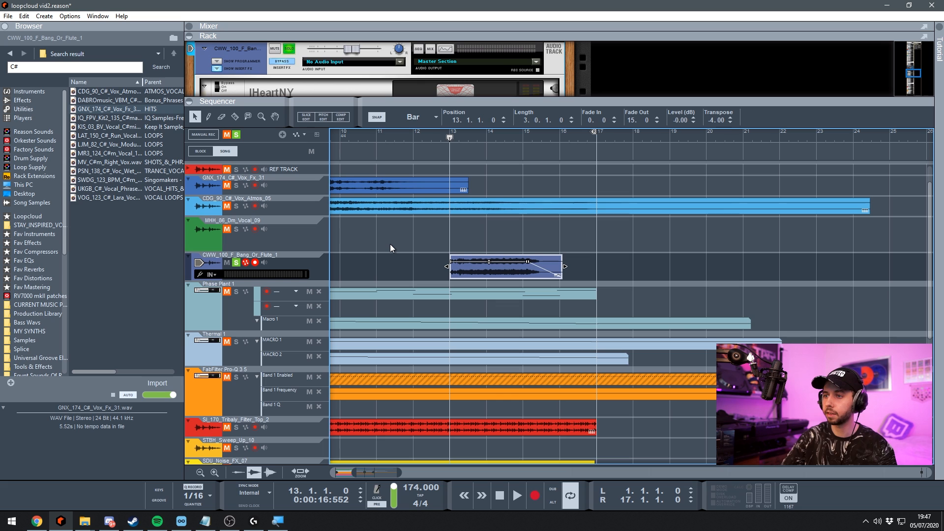
- Enlarge the rack to view the flute track's IHeartNY and ValhallaRoom inserts, and play the soloed track from bar 13
{"action": "left_click_drag", "start_coordinate": [350, 101], "coordinate": [340, 246]}
{"action": "scroll", "coordinate": [356, 122], "scroll_direction": "down", "scroll_amount": 3}
{"action": "scroll", "coordinate": [357, 123], "scroll_direction": "up", "scroll_amount": 4}
{"action": "scroll", "coordinate": [355, 121], "scroll_direction": "down", "scroll_amount": 2}
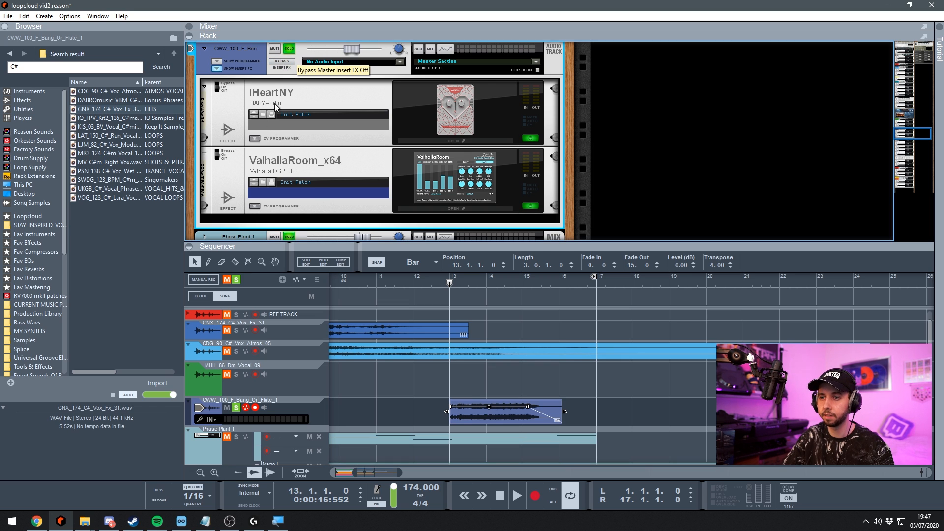
{"action": "key", "text": "space"}
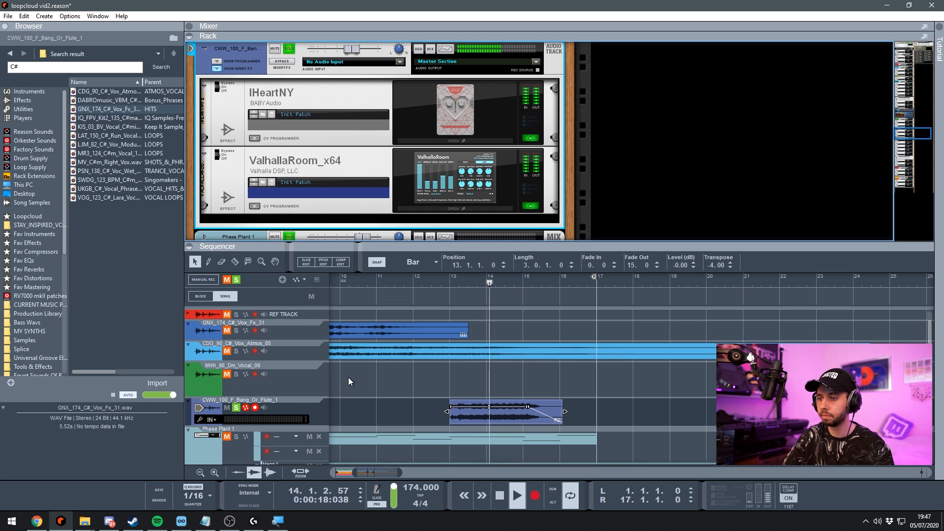
{"action": "key", "text": "space"}
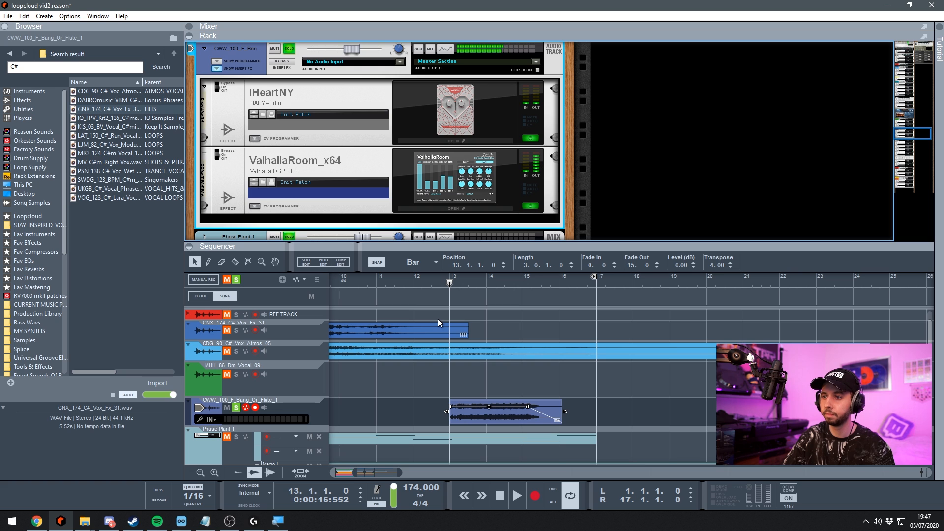
- Unsolo the CWW_100_F_Bang_Or_Flute_1 track and play the full mix from bar 10 while looking over the track lanes
{"action": "left_click", "coordinate": [345, 279]}
{"action": "left_click", "coordinate": [289, 51]}
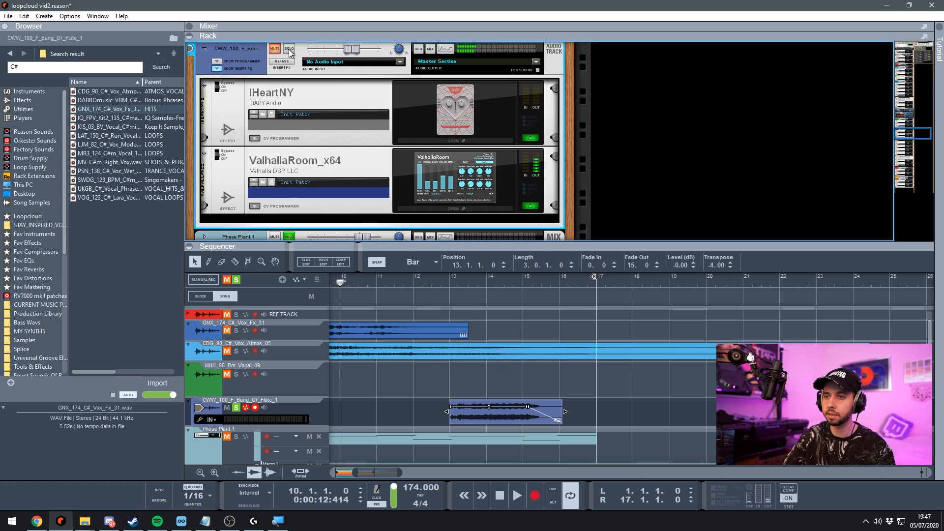
{"action": "key", "text": "space"}
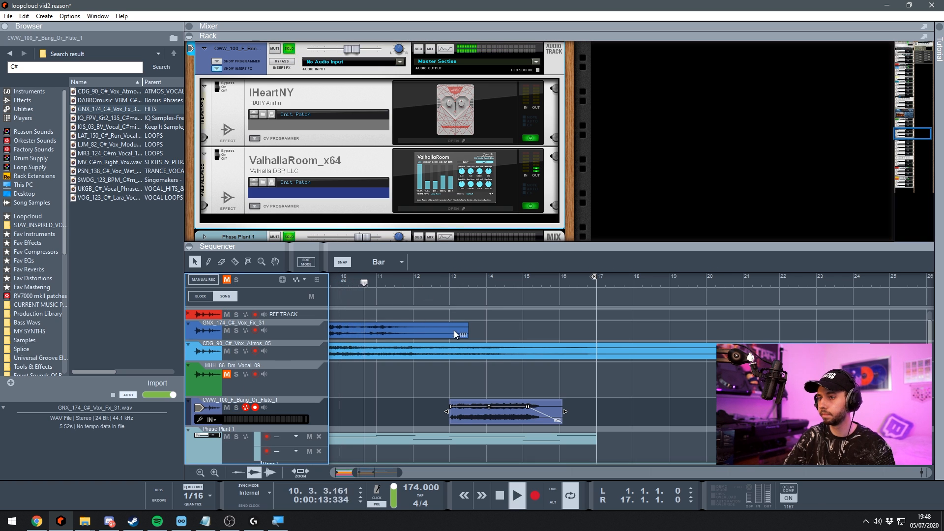
{"action": "scroll", "coordinate": [456, 351], "scroll_direction": "left", "scroll_amount": 6}
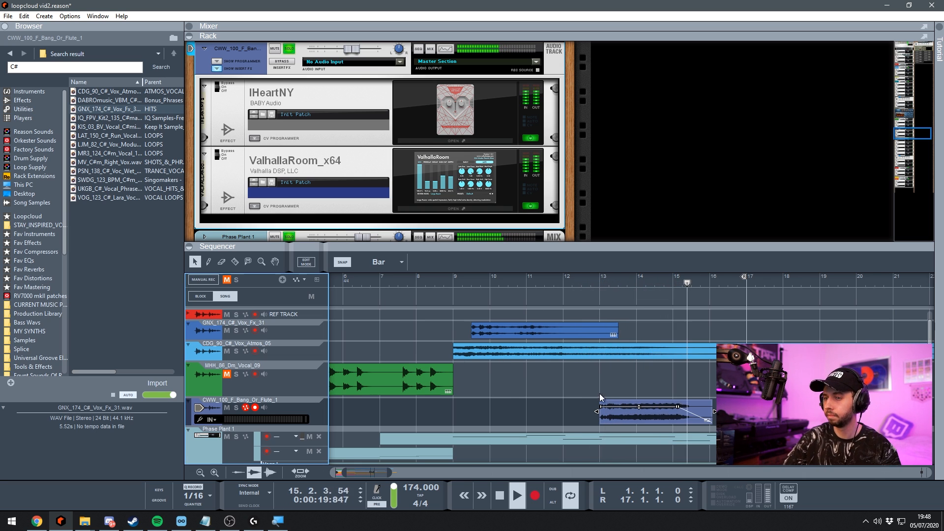
{"action": "scroll", "coordinate": [604, 391], "scroll_direction": "down", "scroll_amount": 4}
{"action": "scroll", "coordinate": [443, 399], "scroll_direction": "up", "scroll_amount": 5}
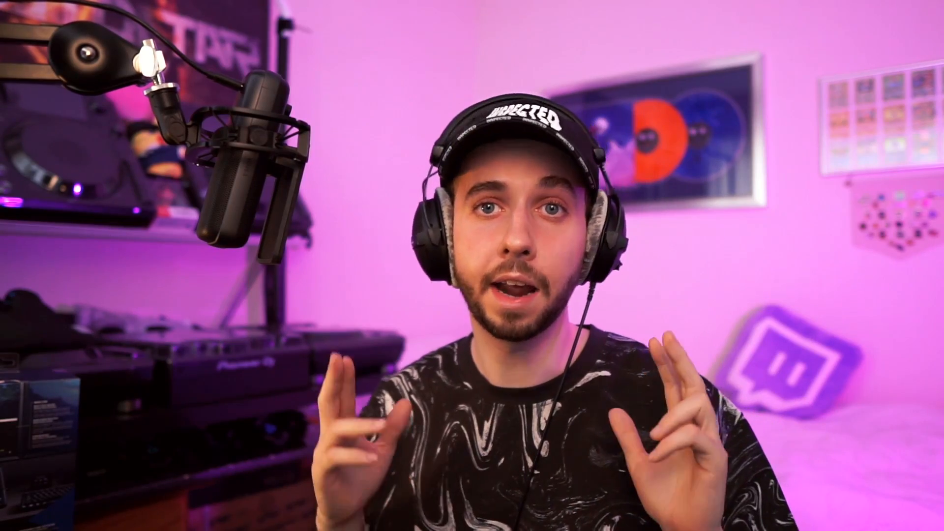